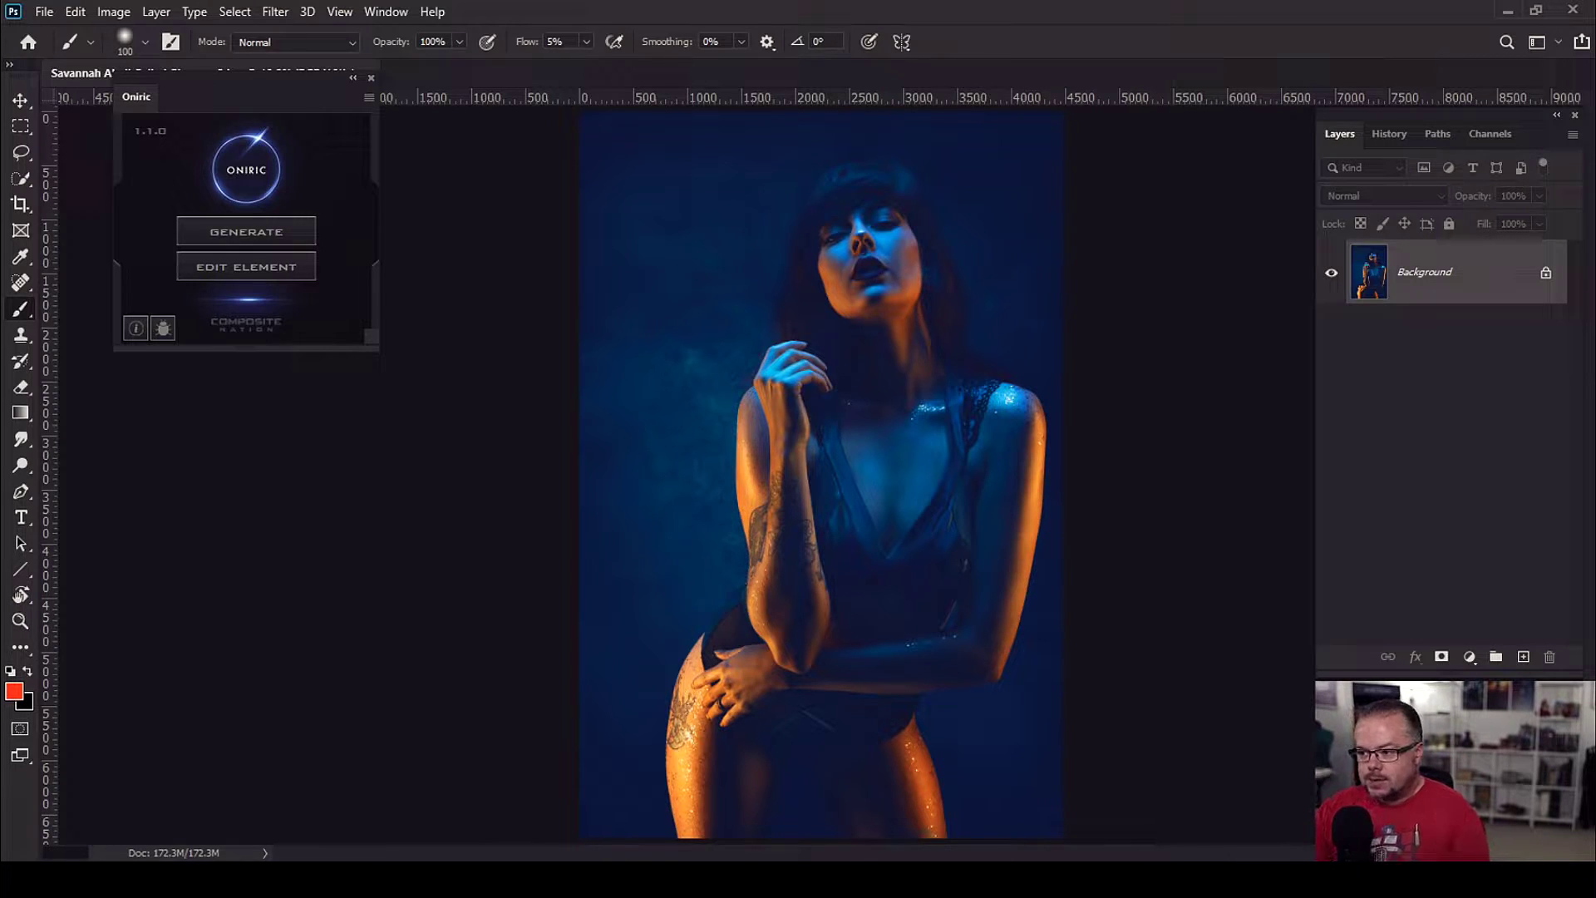
Generate an Oniric Difusse glow from the portrait so its settings load, with X-Ray showing the affected areas.
left_click(246, 237)
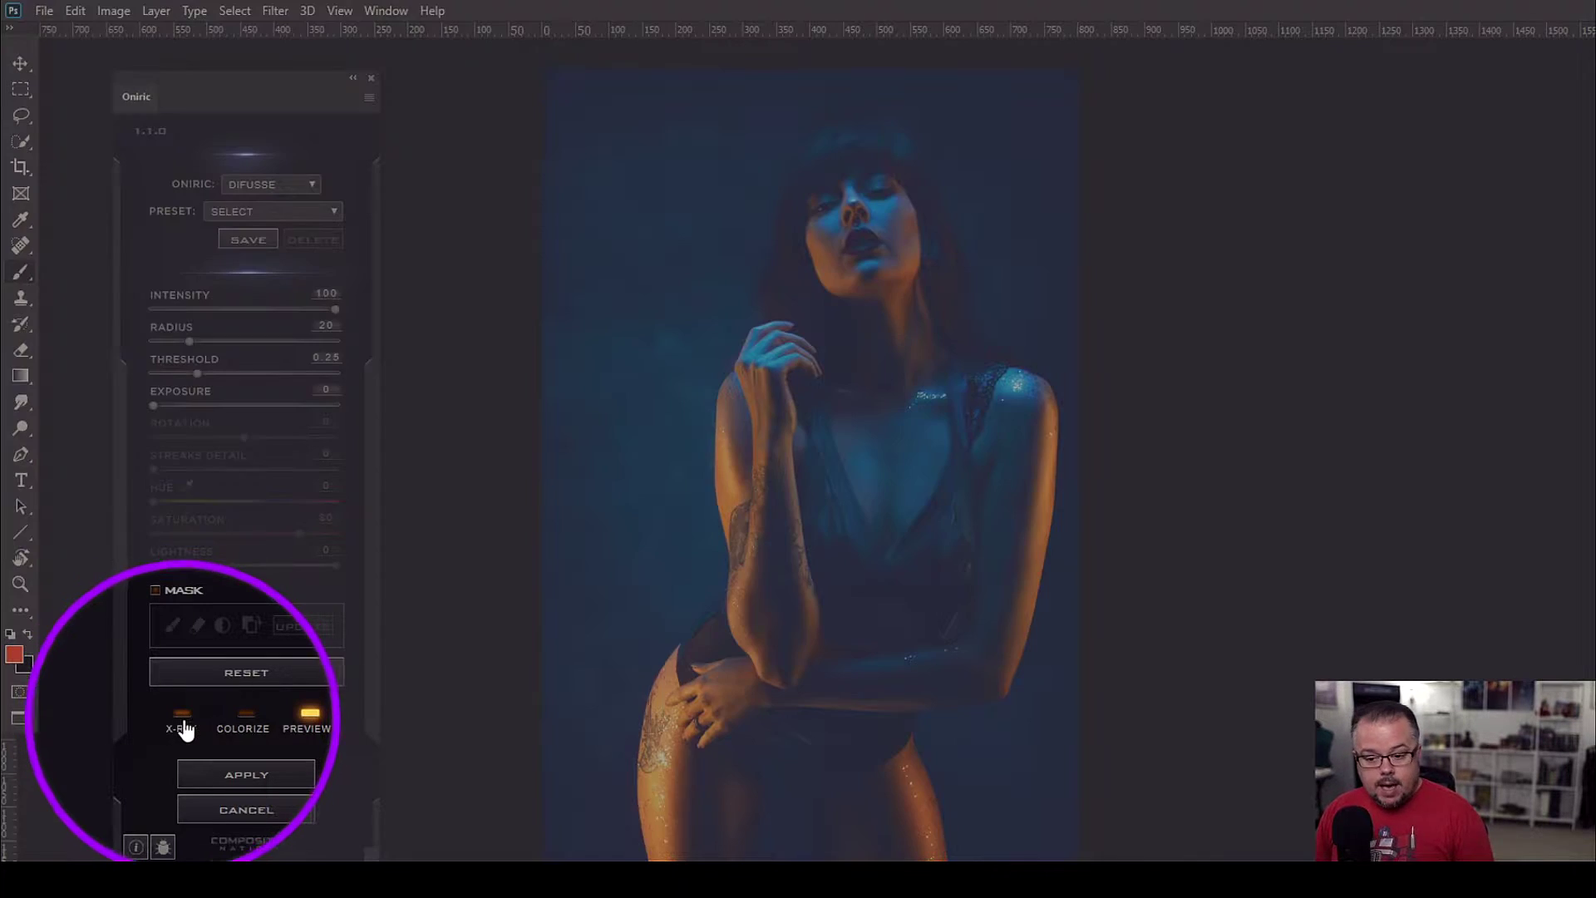
Check the glow areas in X-Ray, set Threshold to 0.51, then return to full-colour preview.
left_click(183, 728)
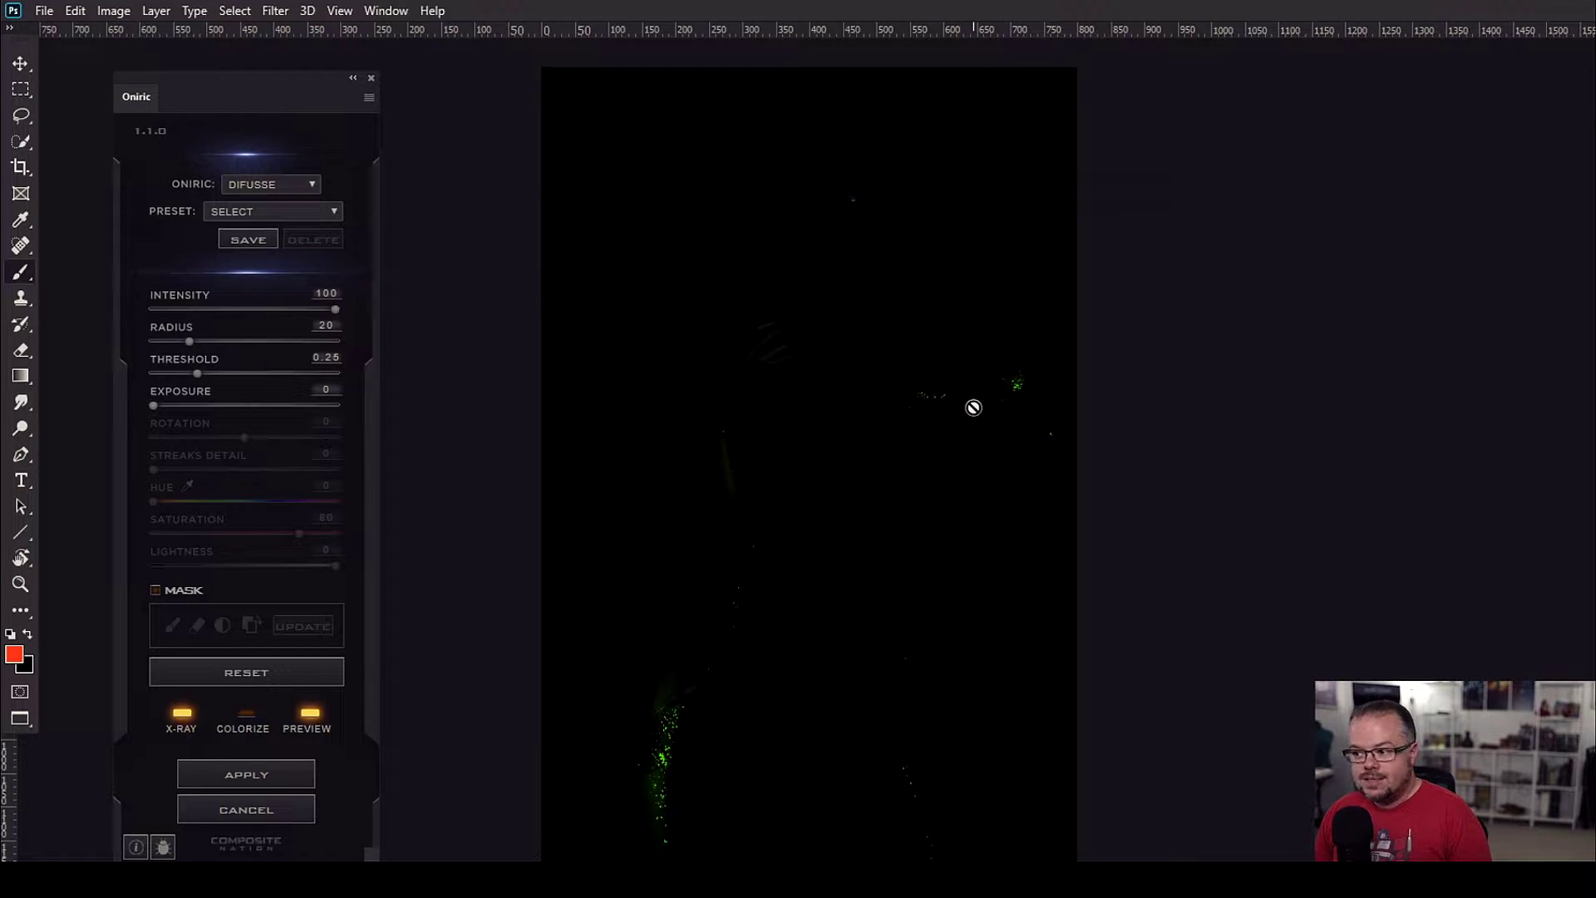
left_click_drag(198, 373, 246, 376)
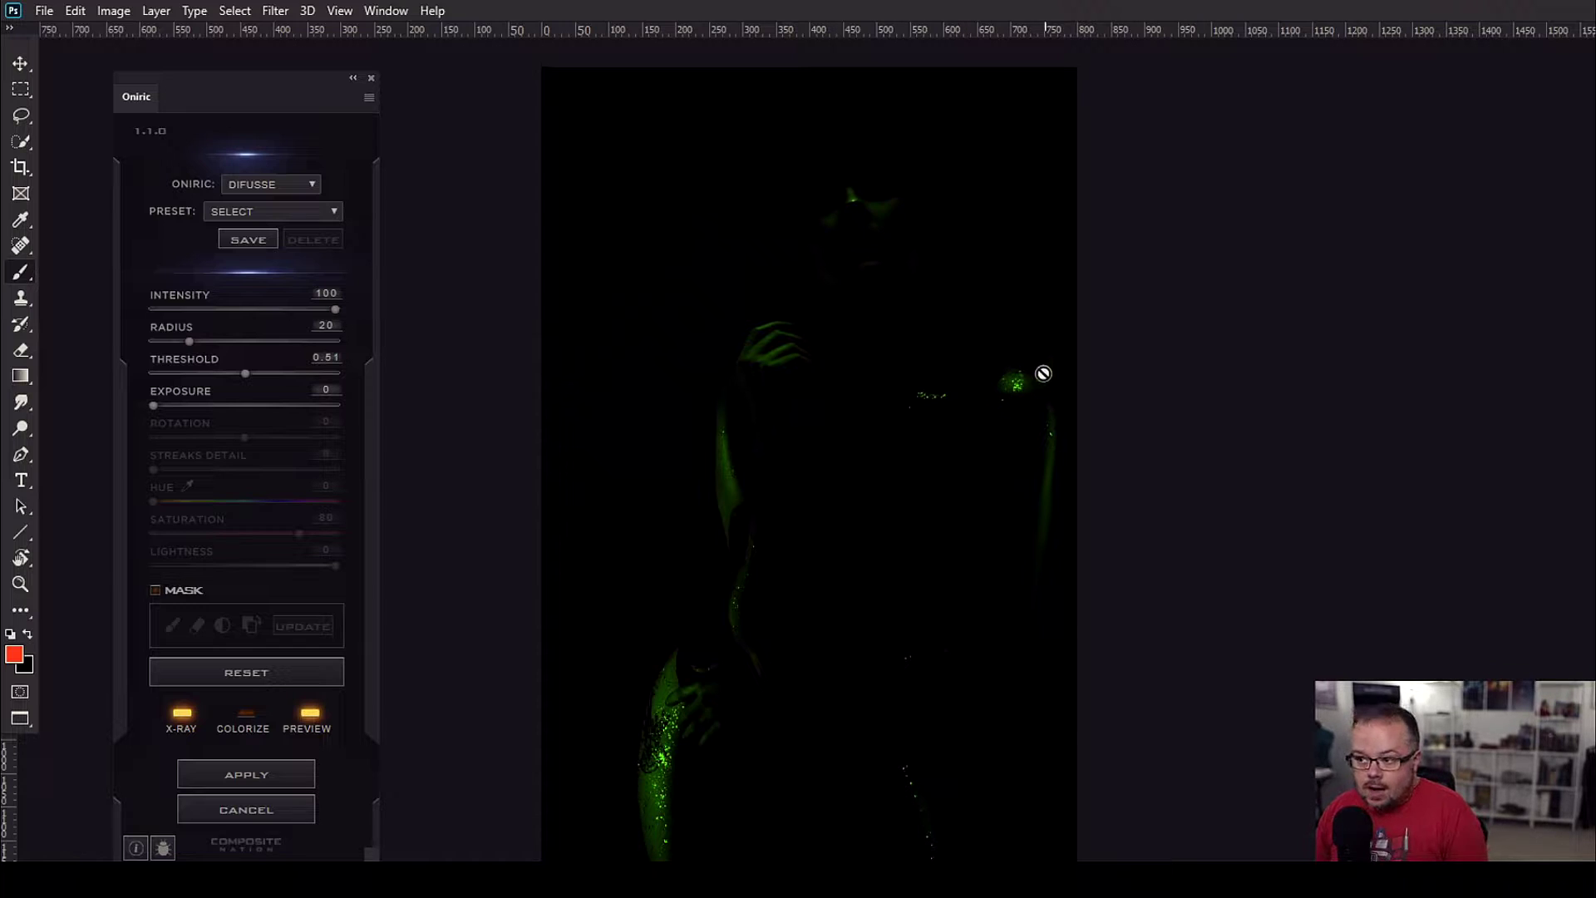
left_click(182, 712)
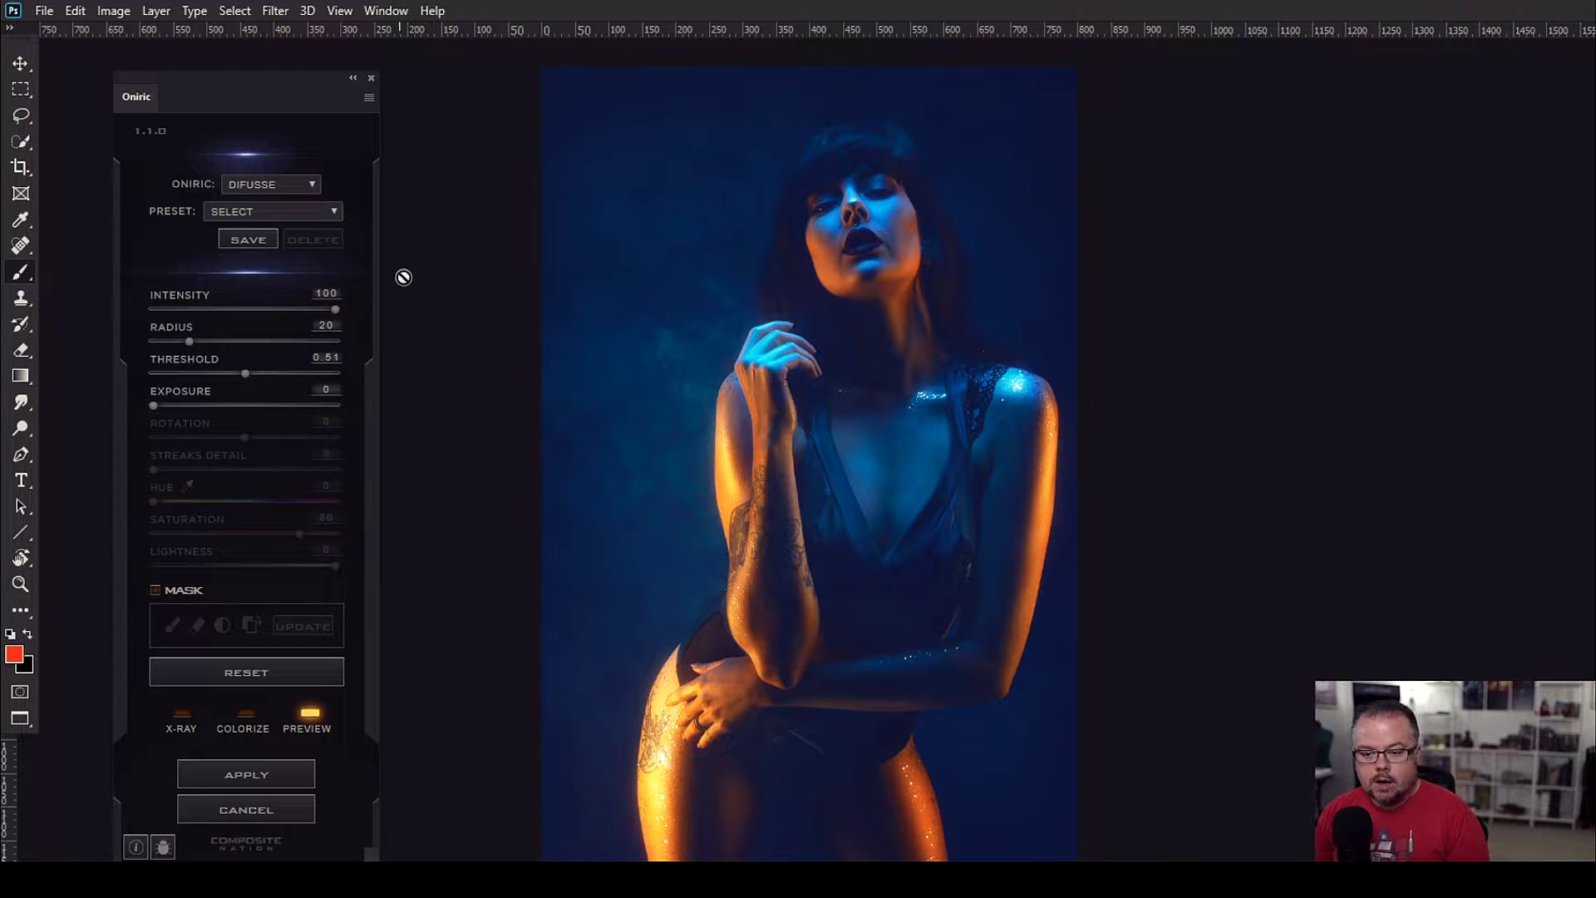
Set the Difusse glow Exposure to 55 to brighten the orange arm, hand and hip highlights.
left_click_drag(154, 407, 193, 407)
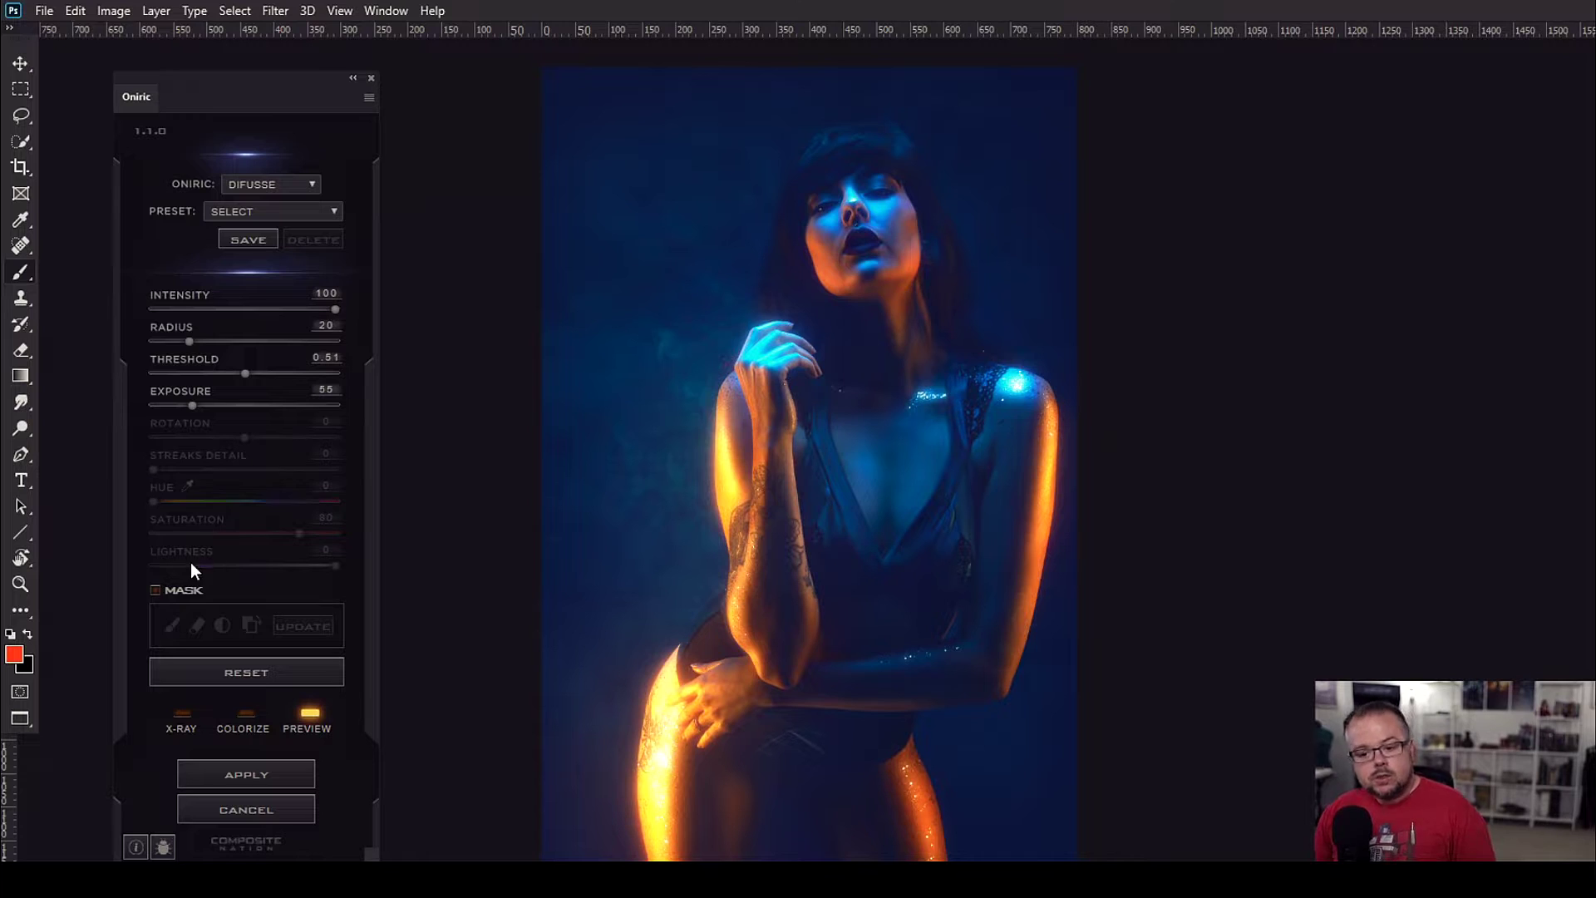
Tick the MASK checkbox to enable mask painting on the Difusse glow.
left_click(155, 591)
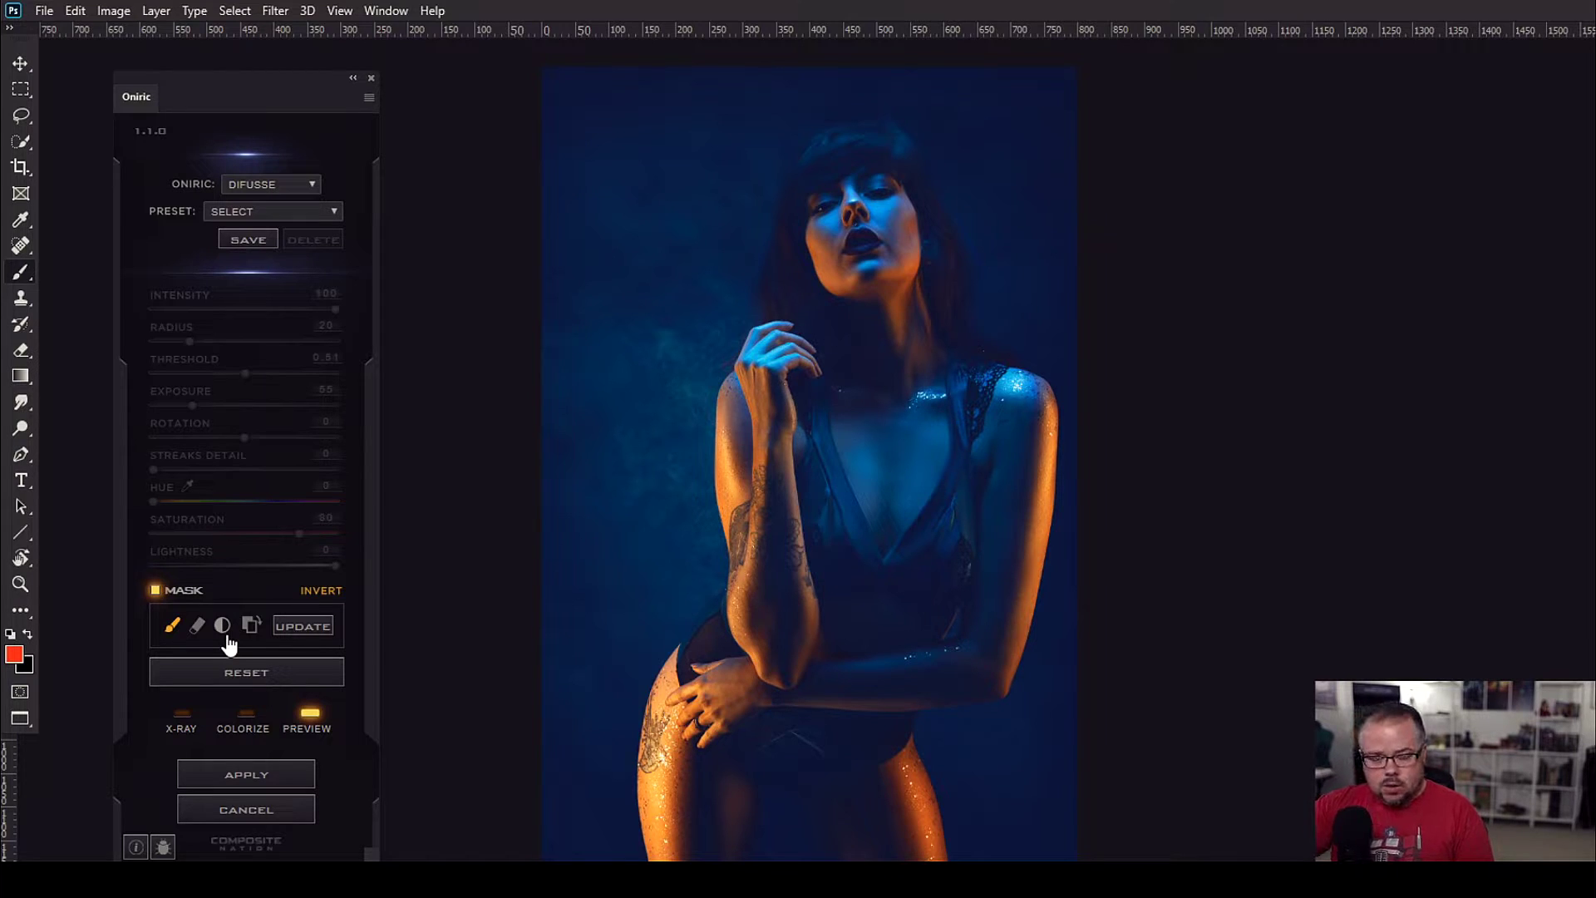
Paint the glow mask over the bright lower-left thigh and update the masked preview.
left_click(249, 627)
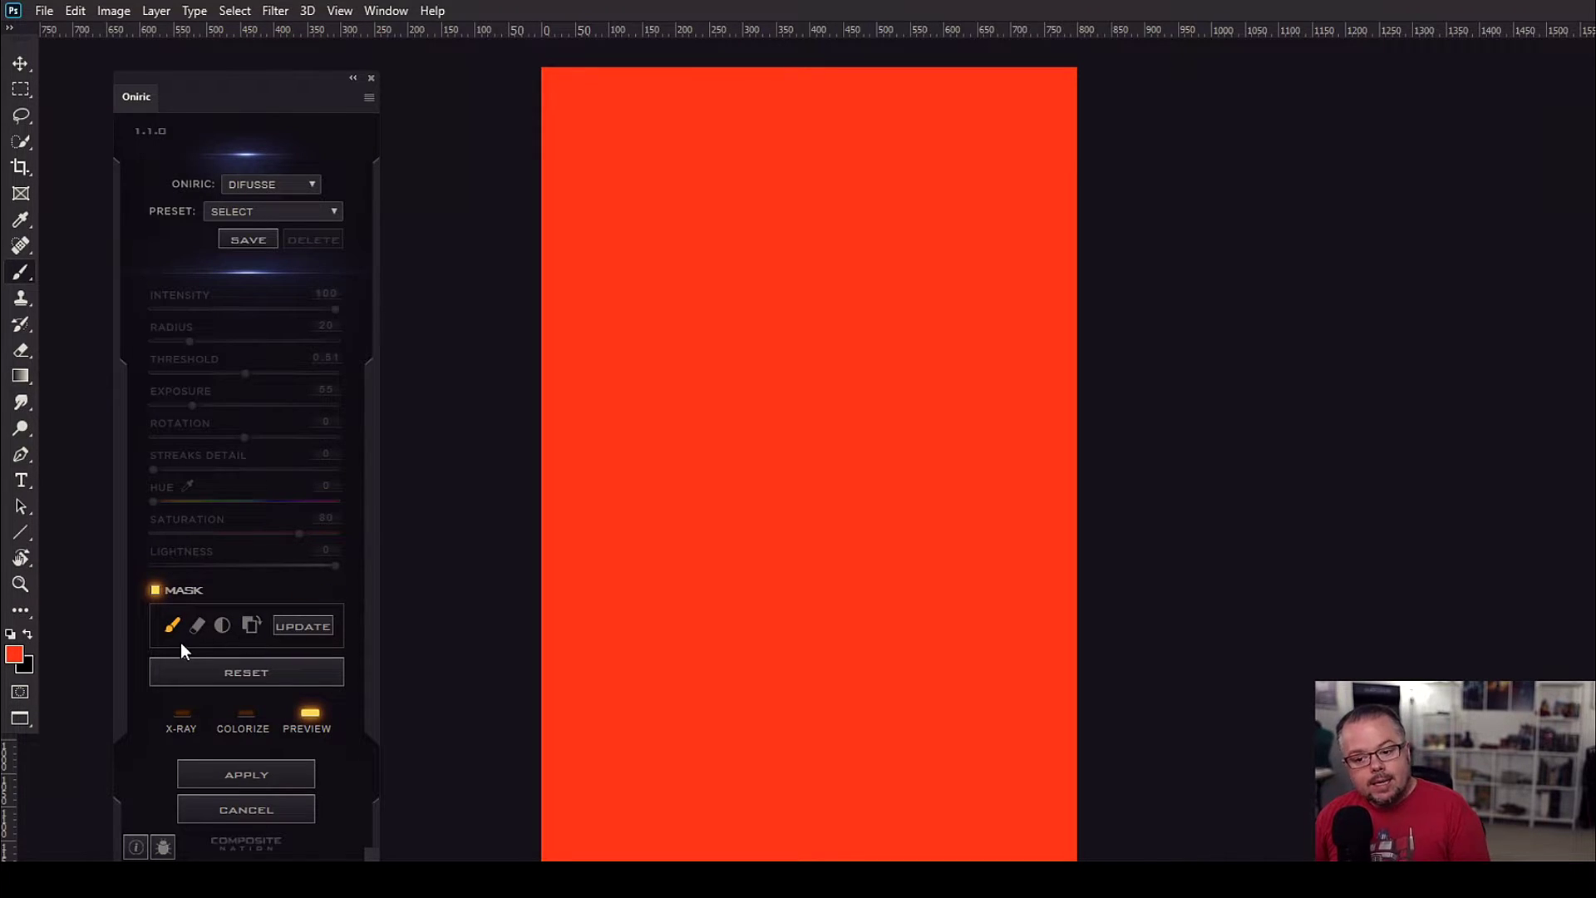
left_click(197, 627)
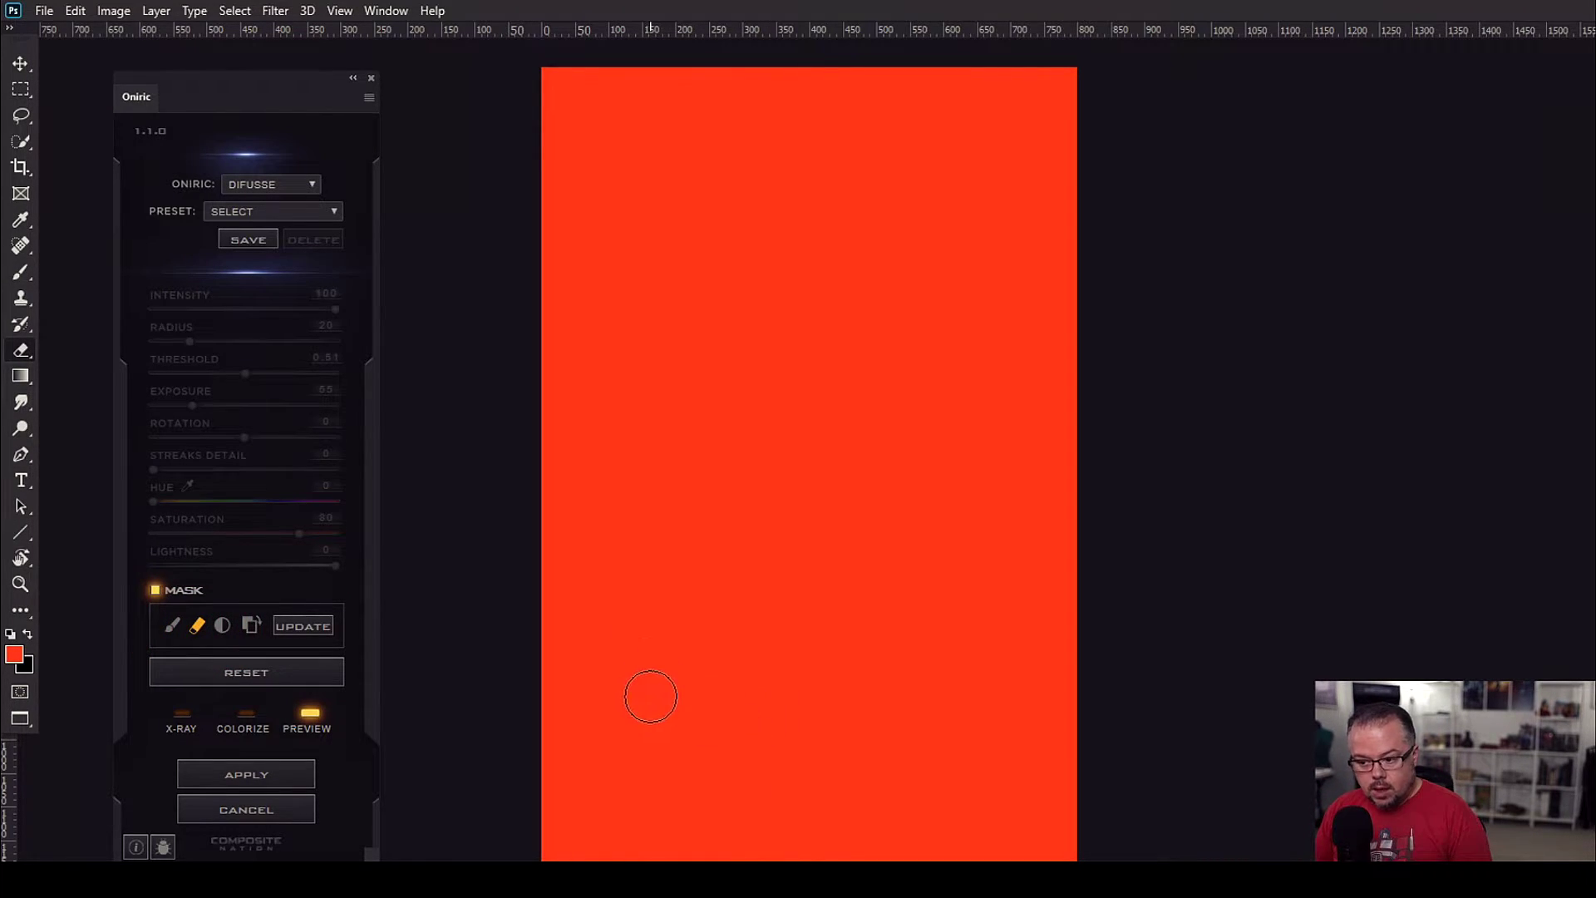
mouse_move(649, 670)
left_mouse_down()
mouse_move(648, 798)
mouse_move(665, 706)
mouse_move(651, 829)
mouse_move(662, 675)
mouse_move(653, 847)
mouse_move(654, 670)
mouse_move(665, 678)
left_mouse_up()
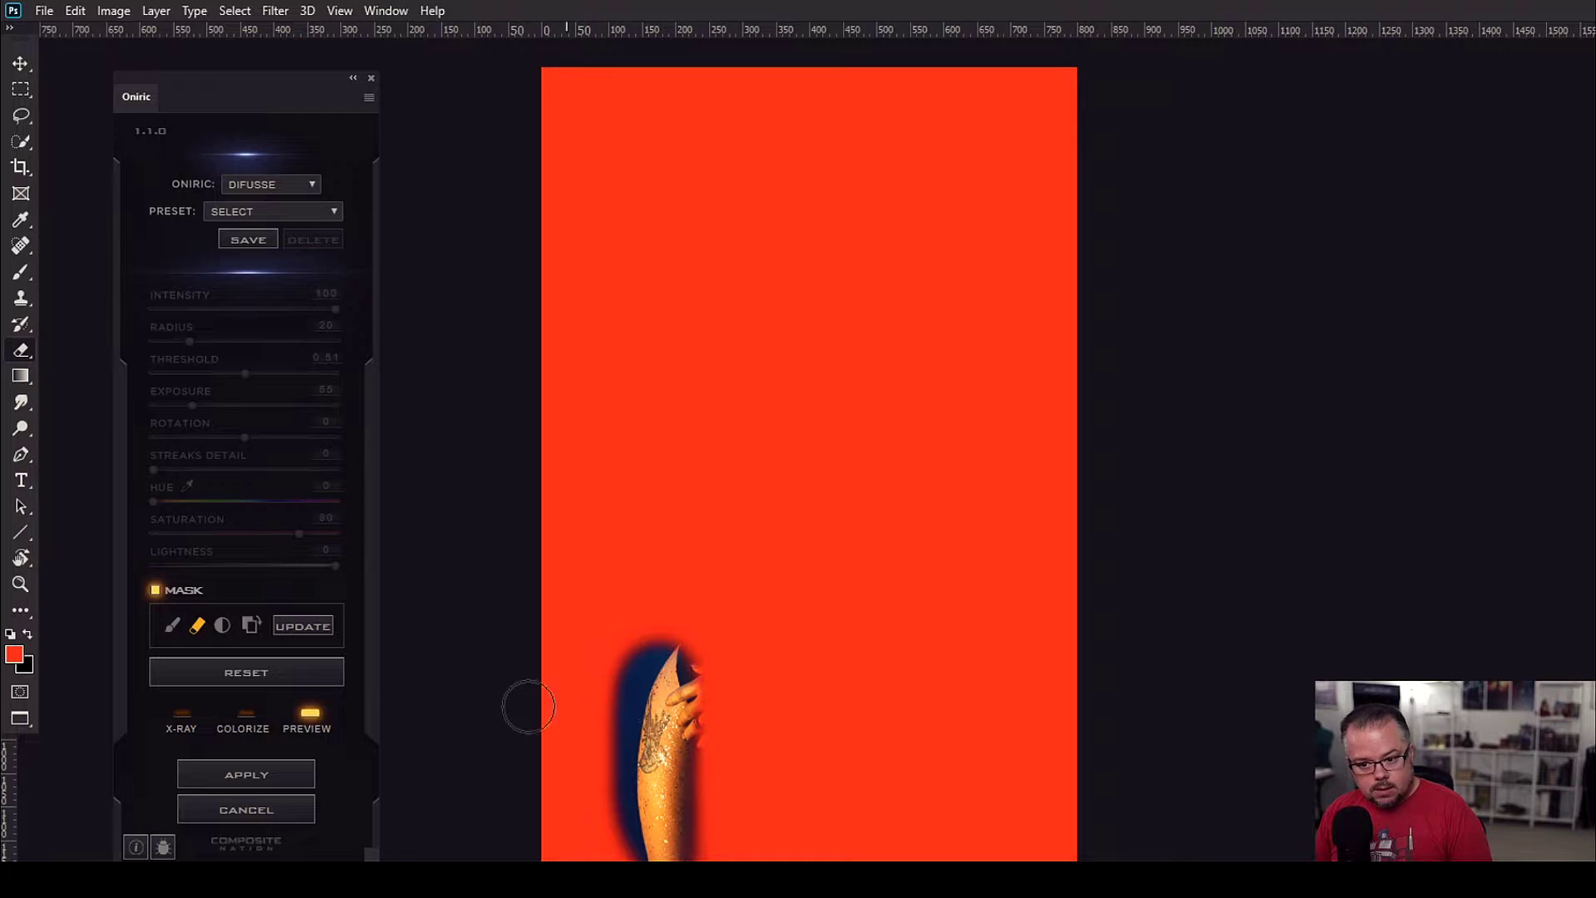
left_click(172, 625)
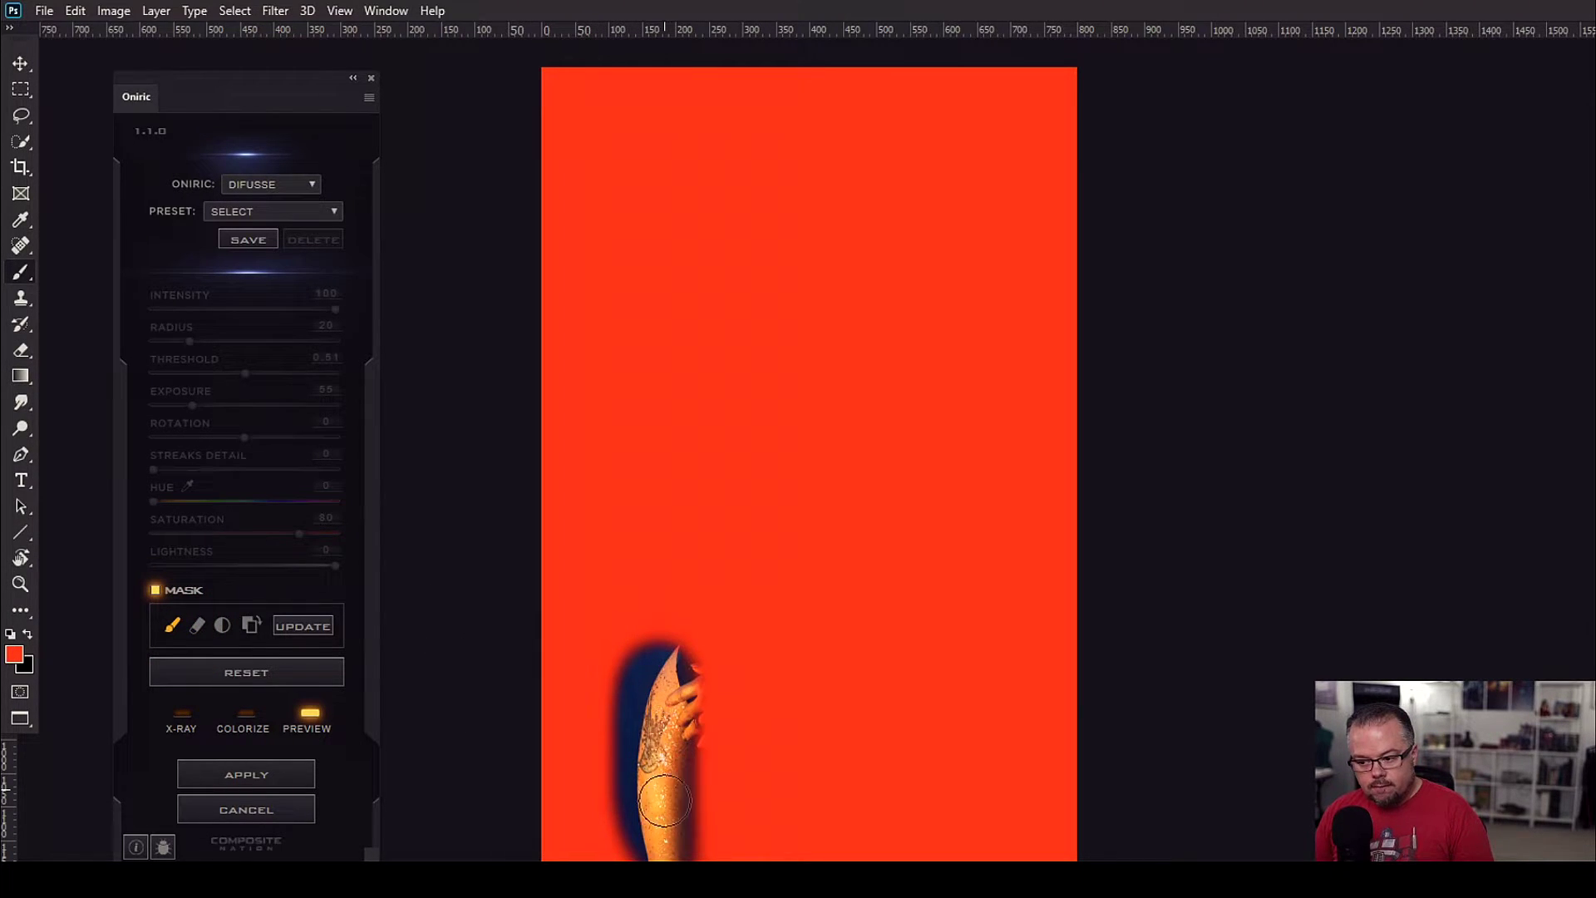
mouse_move(664, 801)
left_mouse_down()
mouse_move(663, 836)
mouse_move(661, 665)
mouse_move(648, 790)
mouse_move(669, 657)
mouse_move(665, 686)
mouse_move(694, 719)
mouse_move(656, 732)
mouse_move(661, 665)
mouse_move(668, 843)
mouse_move(671, 716)
mouse_move(655, 842)
mouse_move(647, 661)
mouse_move(671, 828)
mouse_move(669, 723)
mouse_move(656, 798)
left_mouse_up()
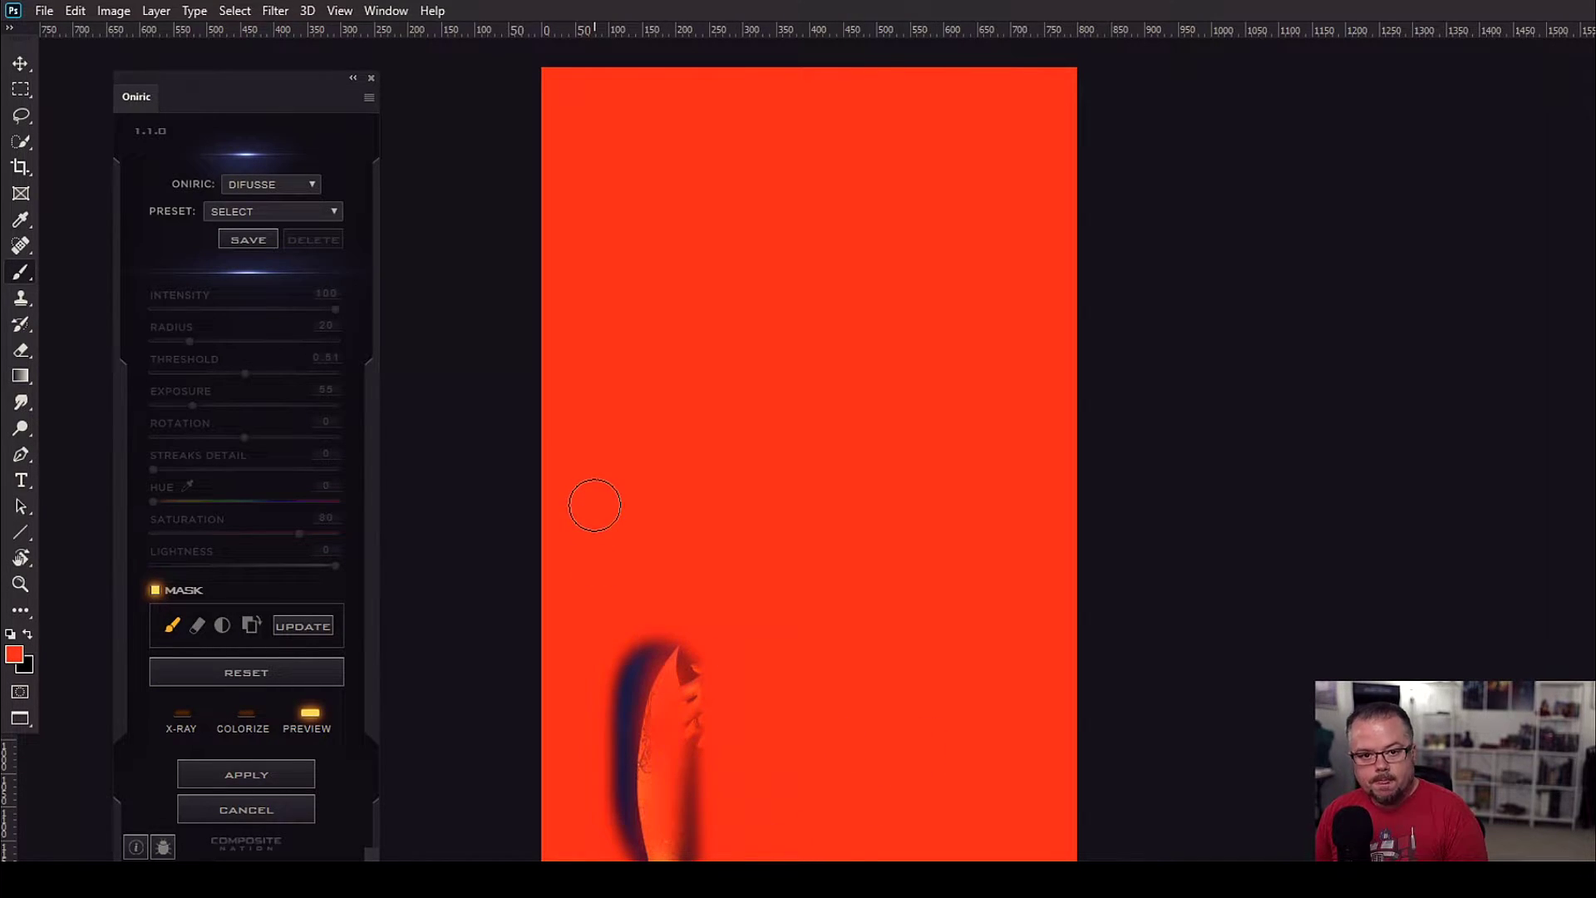
left_click(303, 627)
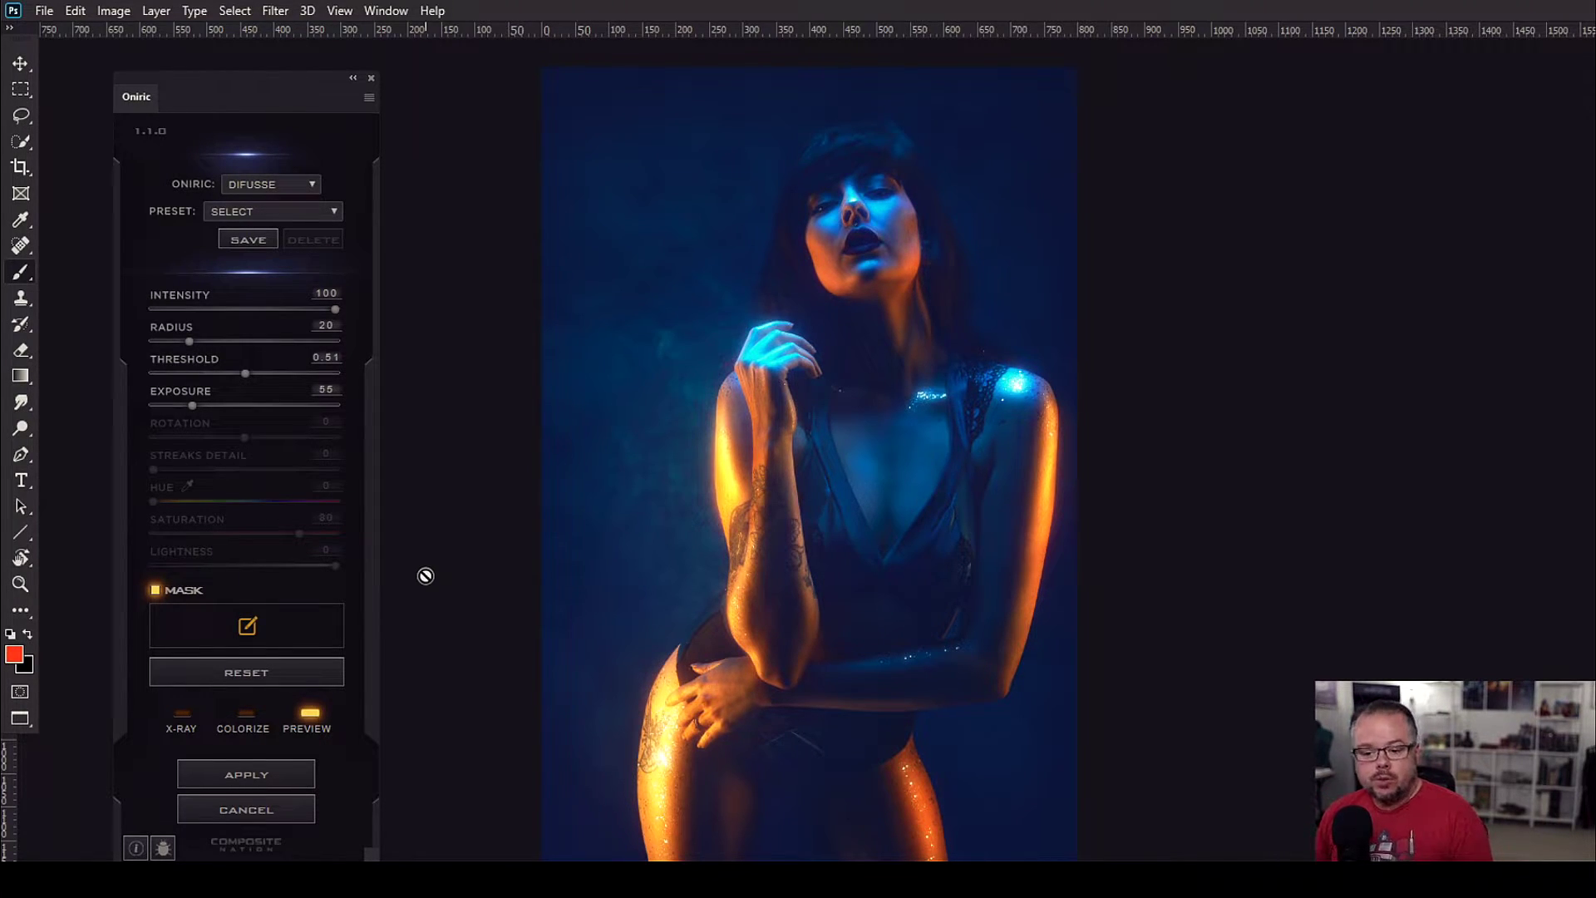
Apply the glow as a masked Screen-mode Oniric_Element - Glow layer, then select Background.
left_click(265, 778)
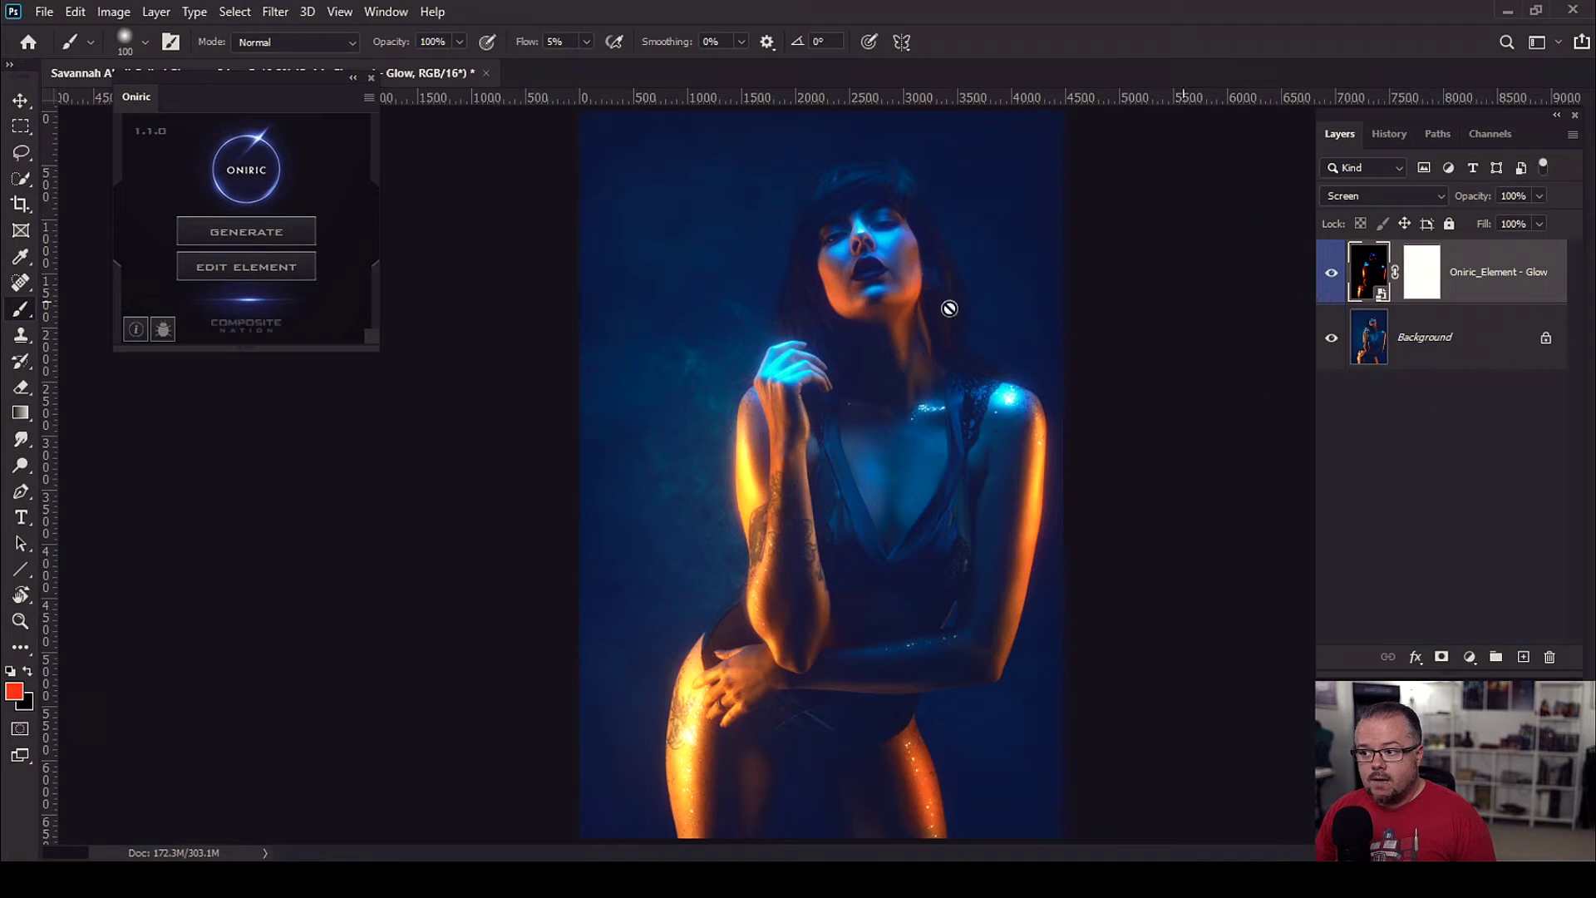
left_click(1476, 349)
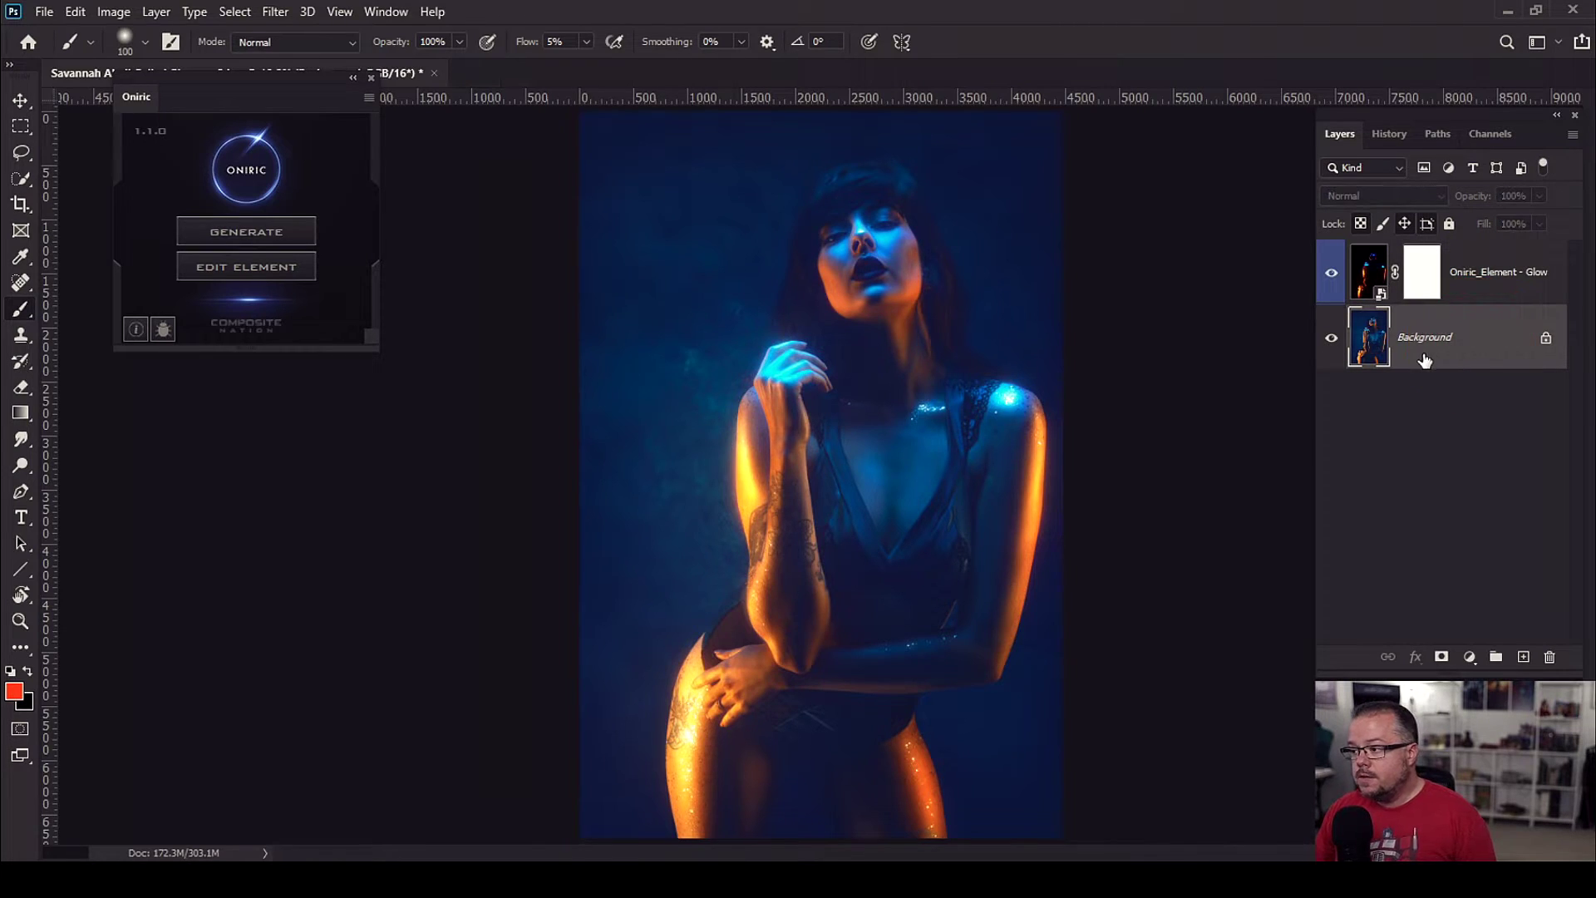
Generate a second Oniric effect from Background, loading defaults: Intensity 100, Radius 20, Threshold 0.25.
left_click(212, 236)
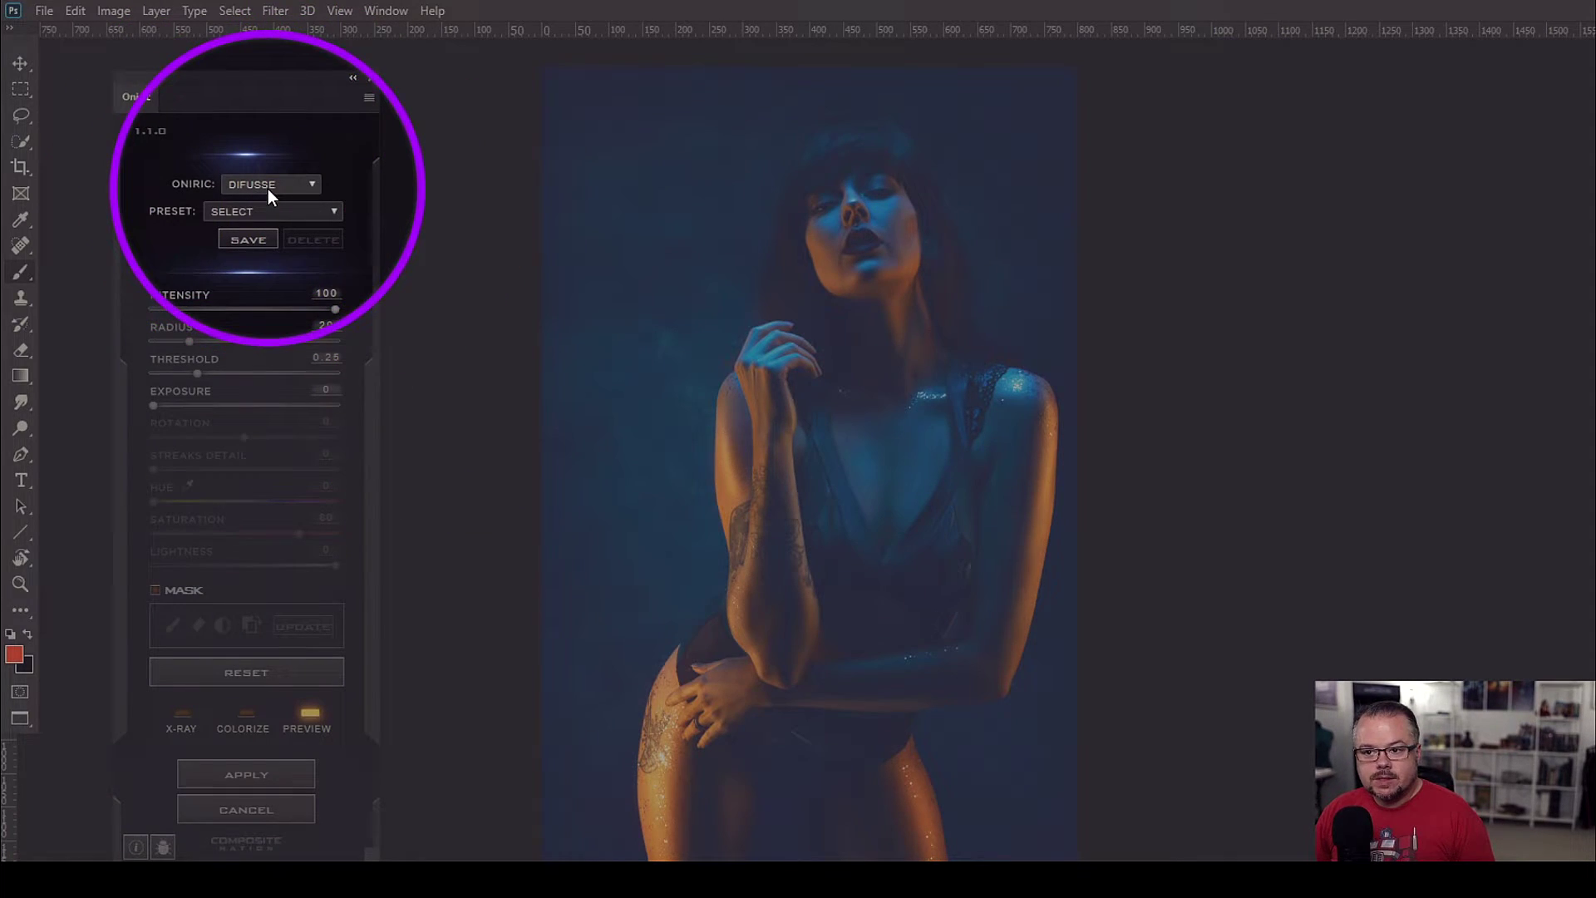
Change the Oniric effect type to Streaks, check it in X-Ray, and set Threshold to 0.51.
left_click(267, 188)
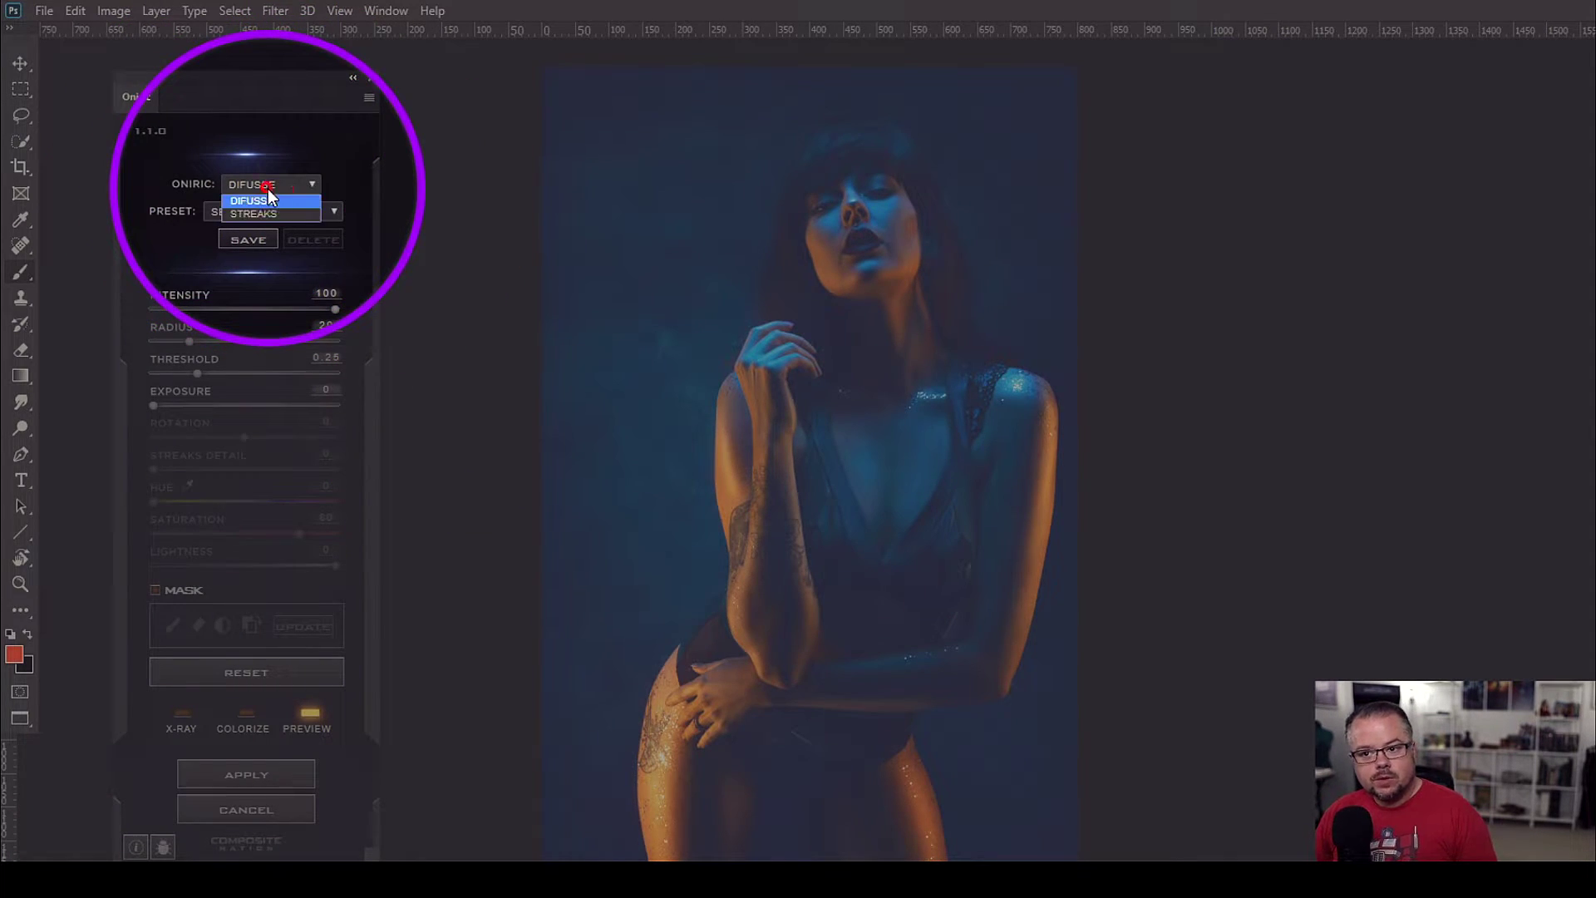
left_click(266, 212)
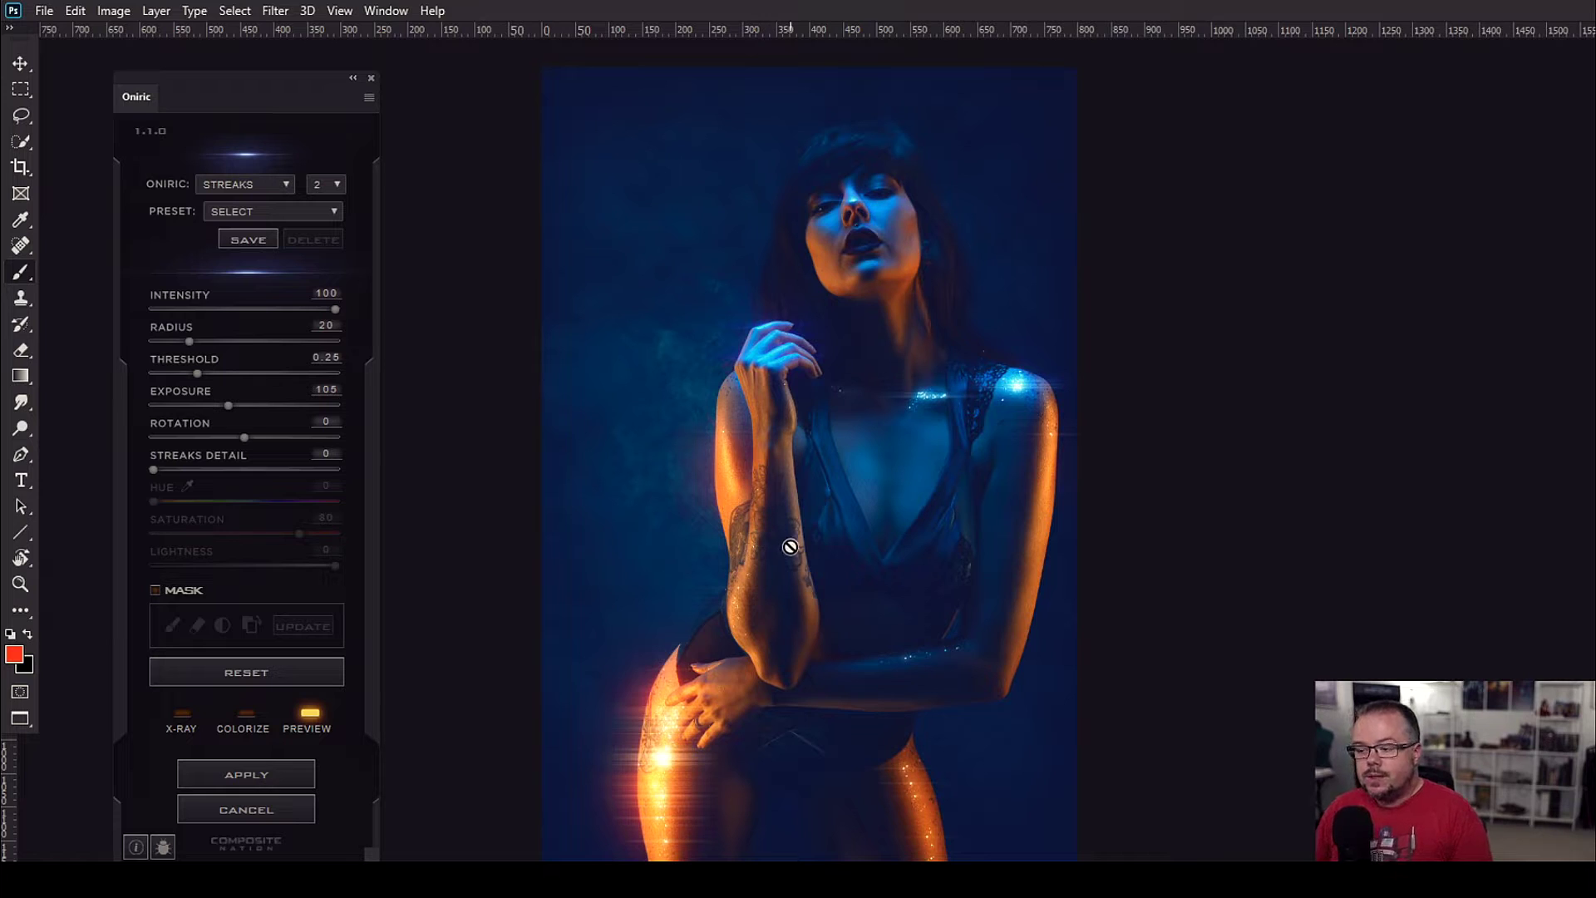
left_click(182, 716)
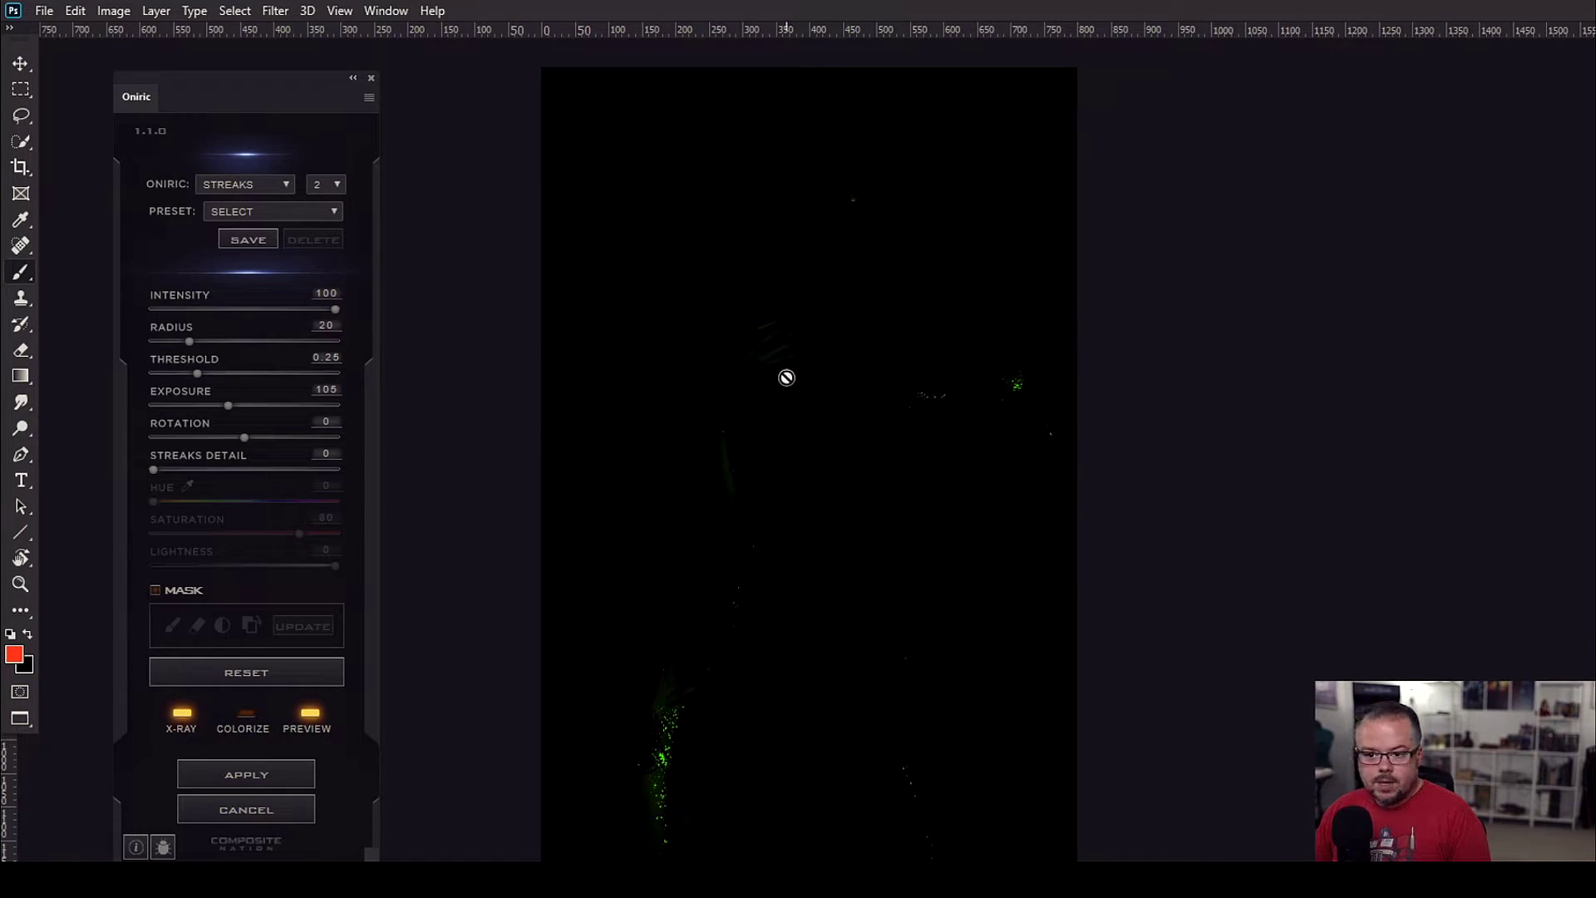
left_click(182, 717)
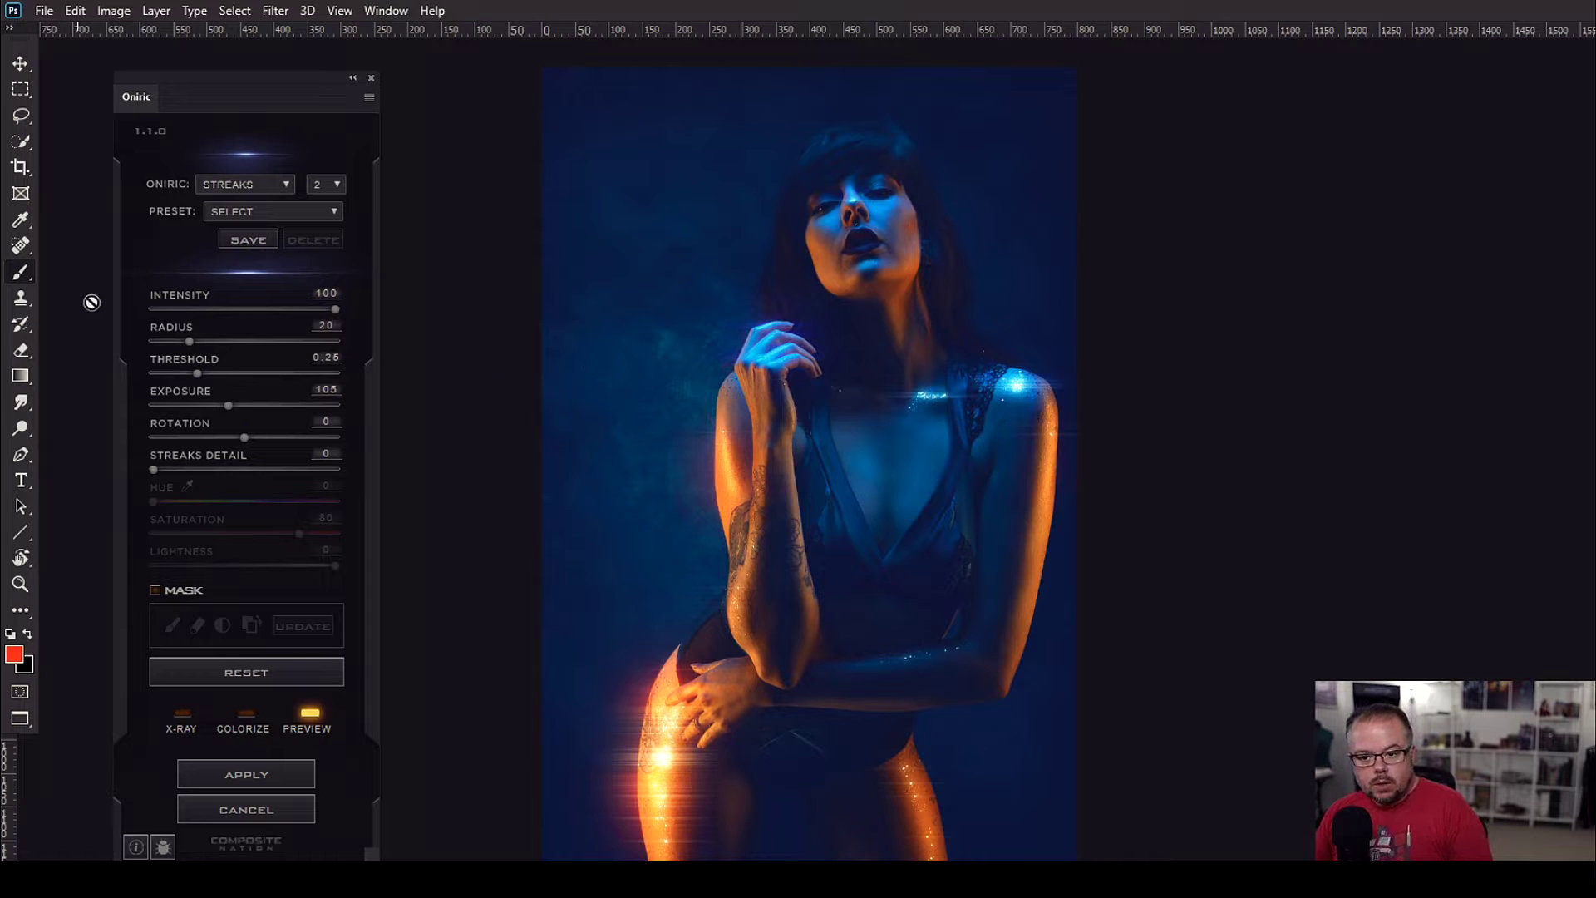
left_click_drag(198, 374, 244, 376)
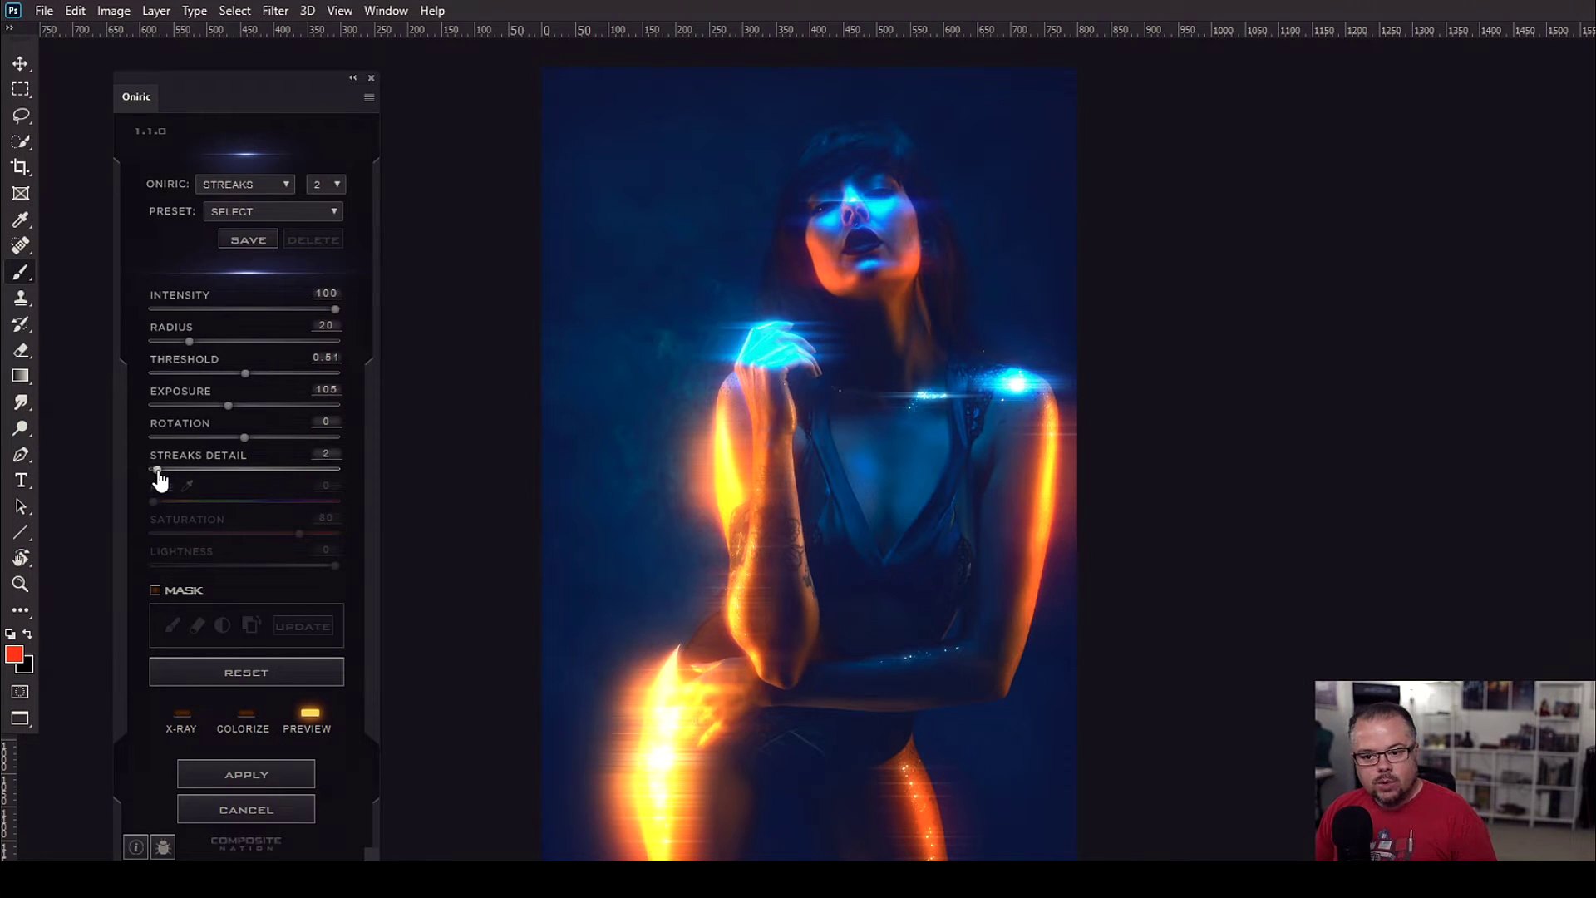
Set Streaks Detail to 100 and Radius to 43.4 for longer, sharper streaks.
left_click_drag(157, 471, 347, 486)
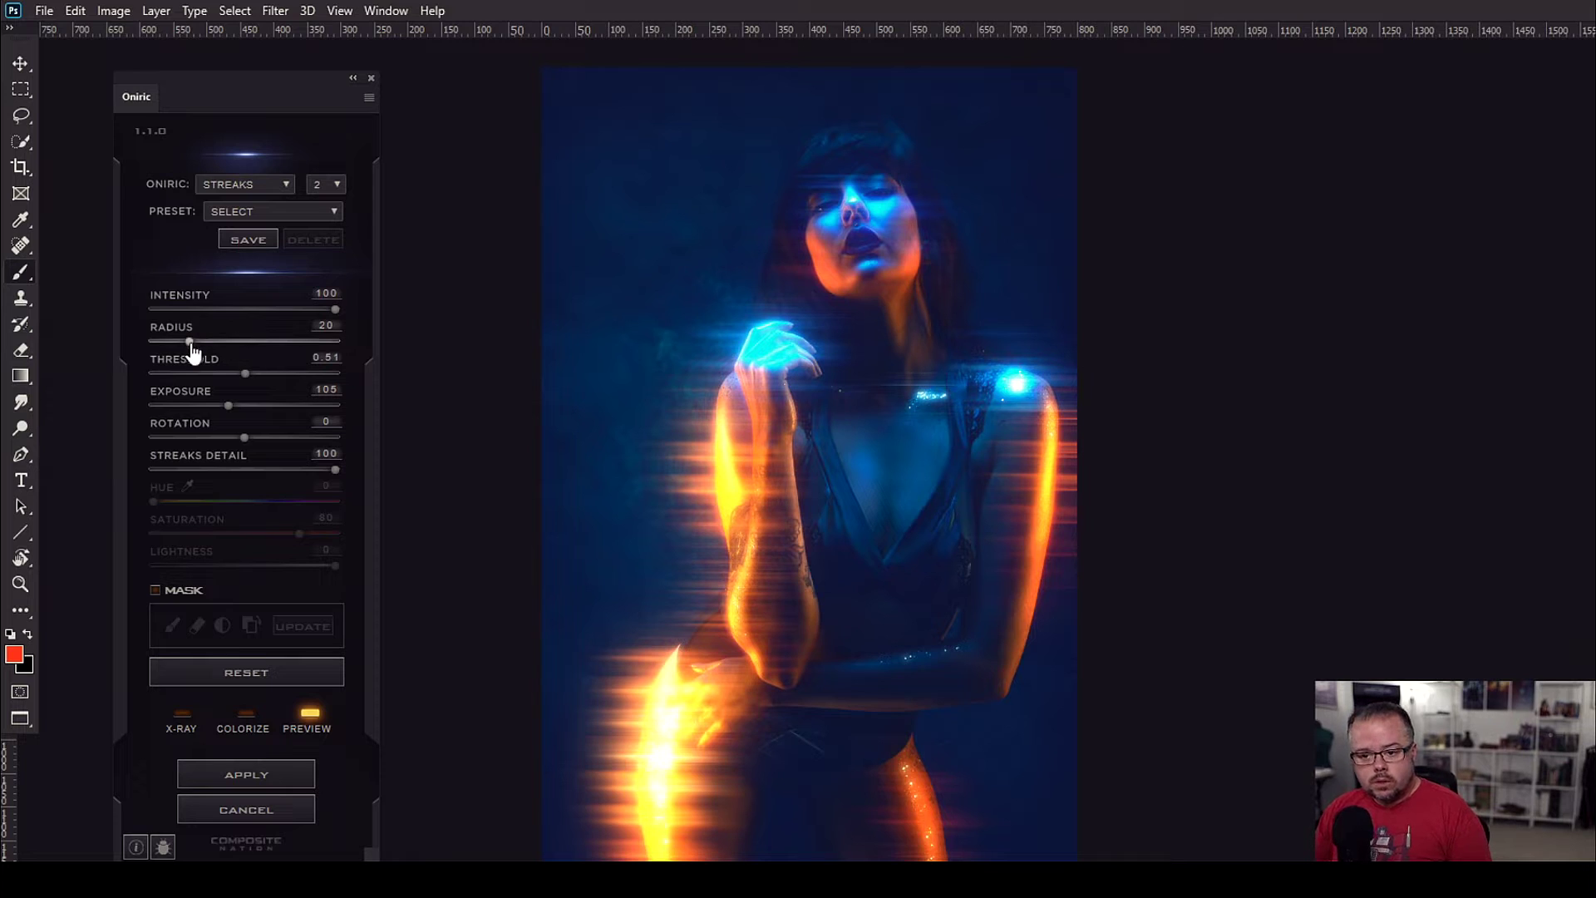
left_click_drag(192, 342, 232, 342)
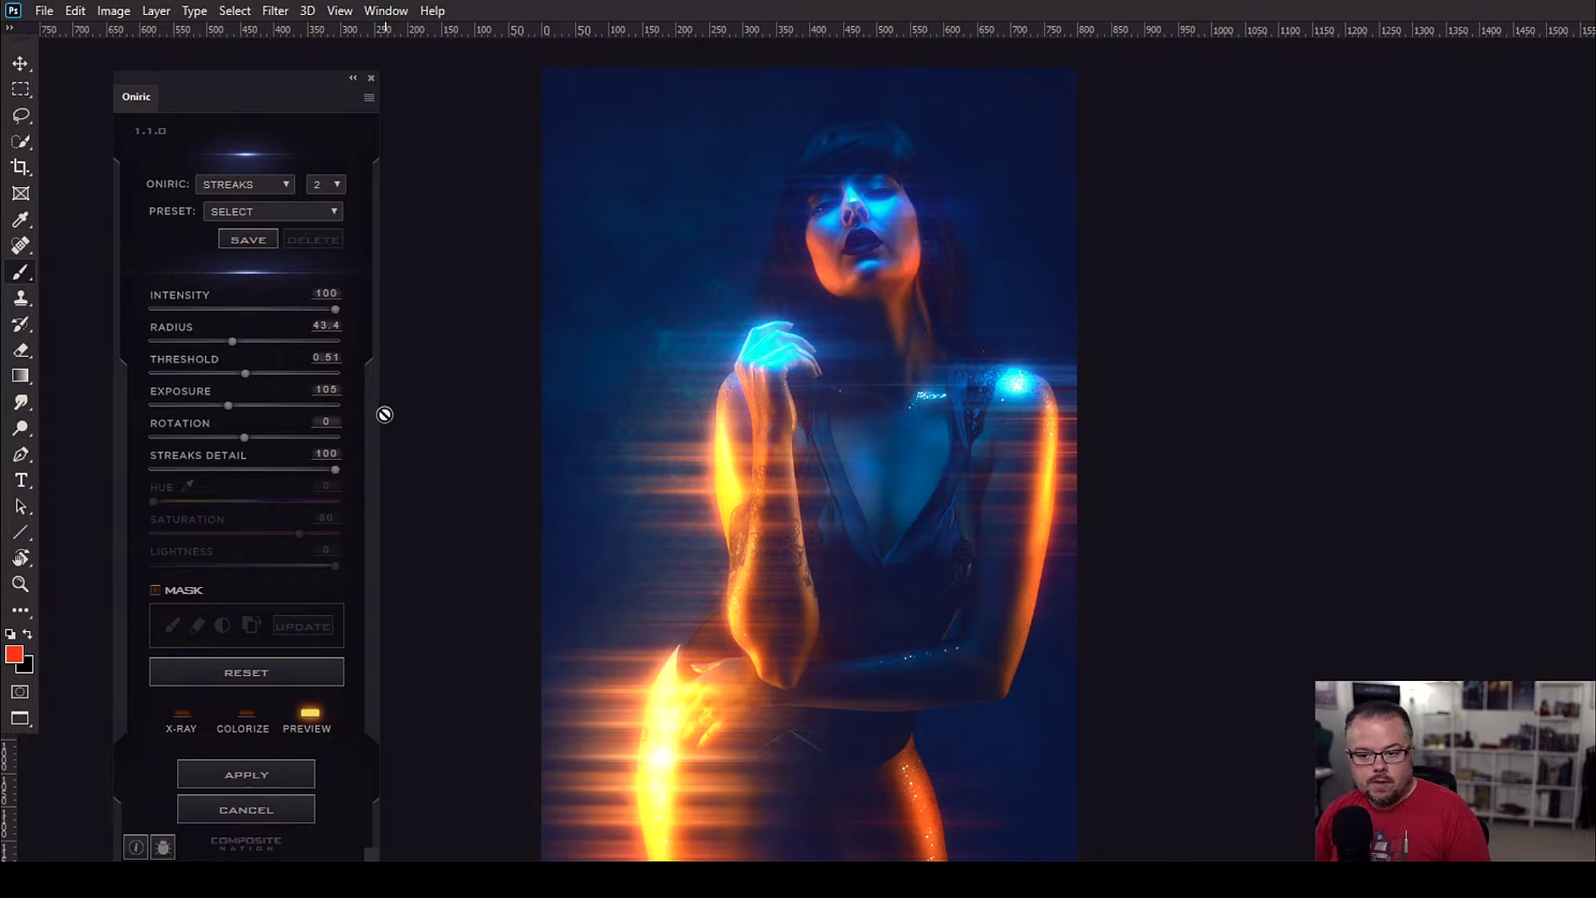
Set the Streaks Rotation to 42 so the orange streaks tilt diagonally across the model.
left_click_drag(244, 439, 285, 445)
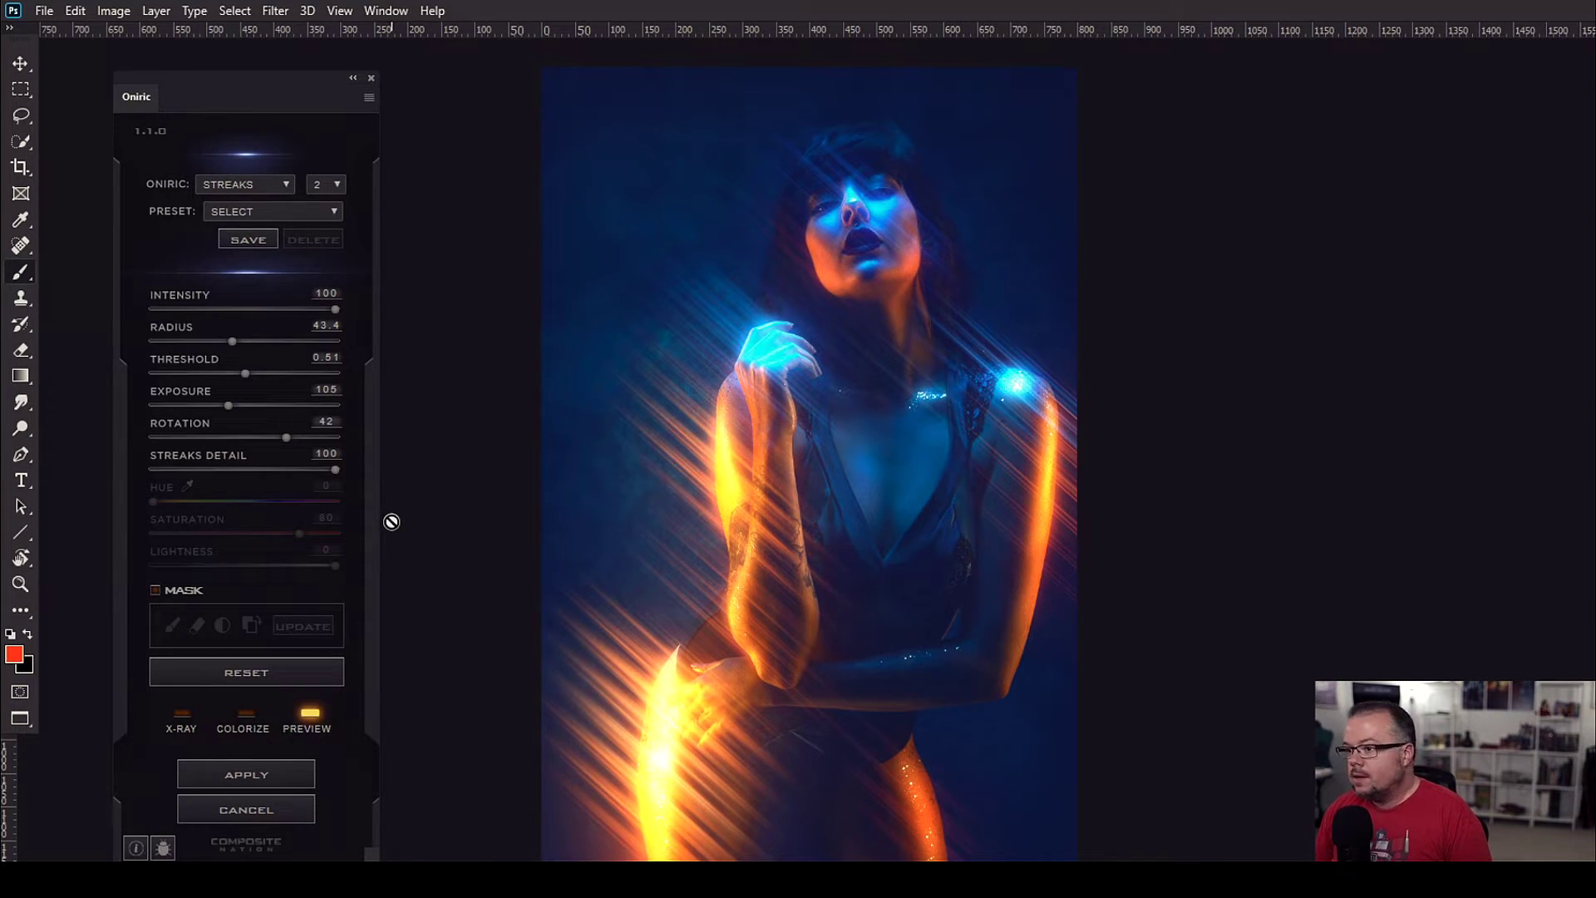
Apply the diagonal streak effect, generating the Oniric_Element - Glow1 layer in Screen mode.
left_click(264, 773)
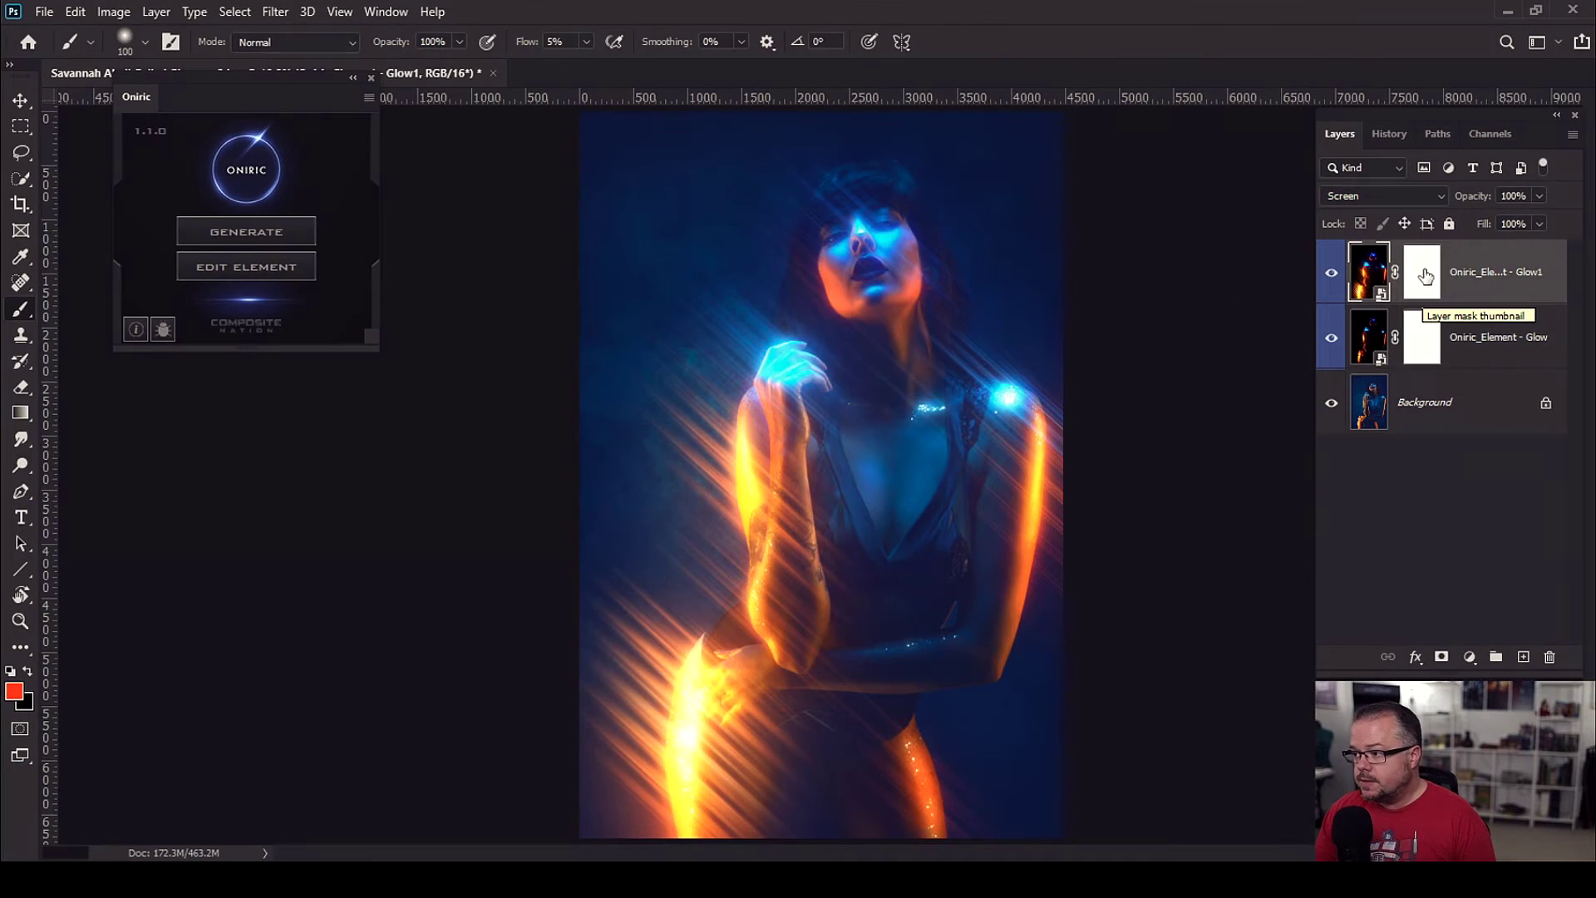
On the Glow1 layer mask, paint black with a 300 brush over the bright hip glow.
left_click(1423, 273)
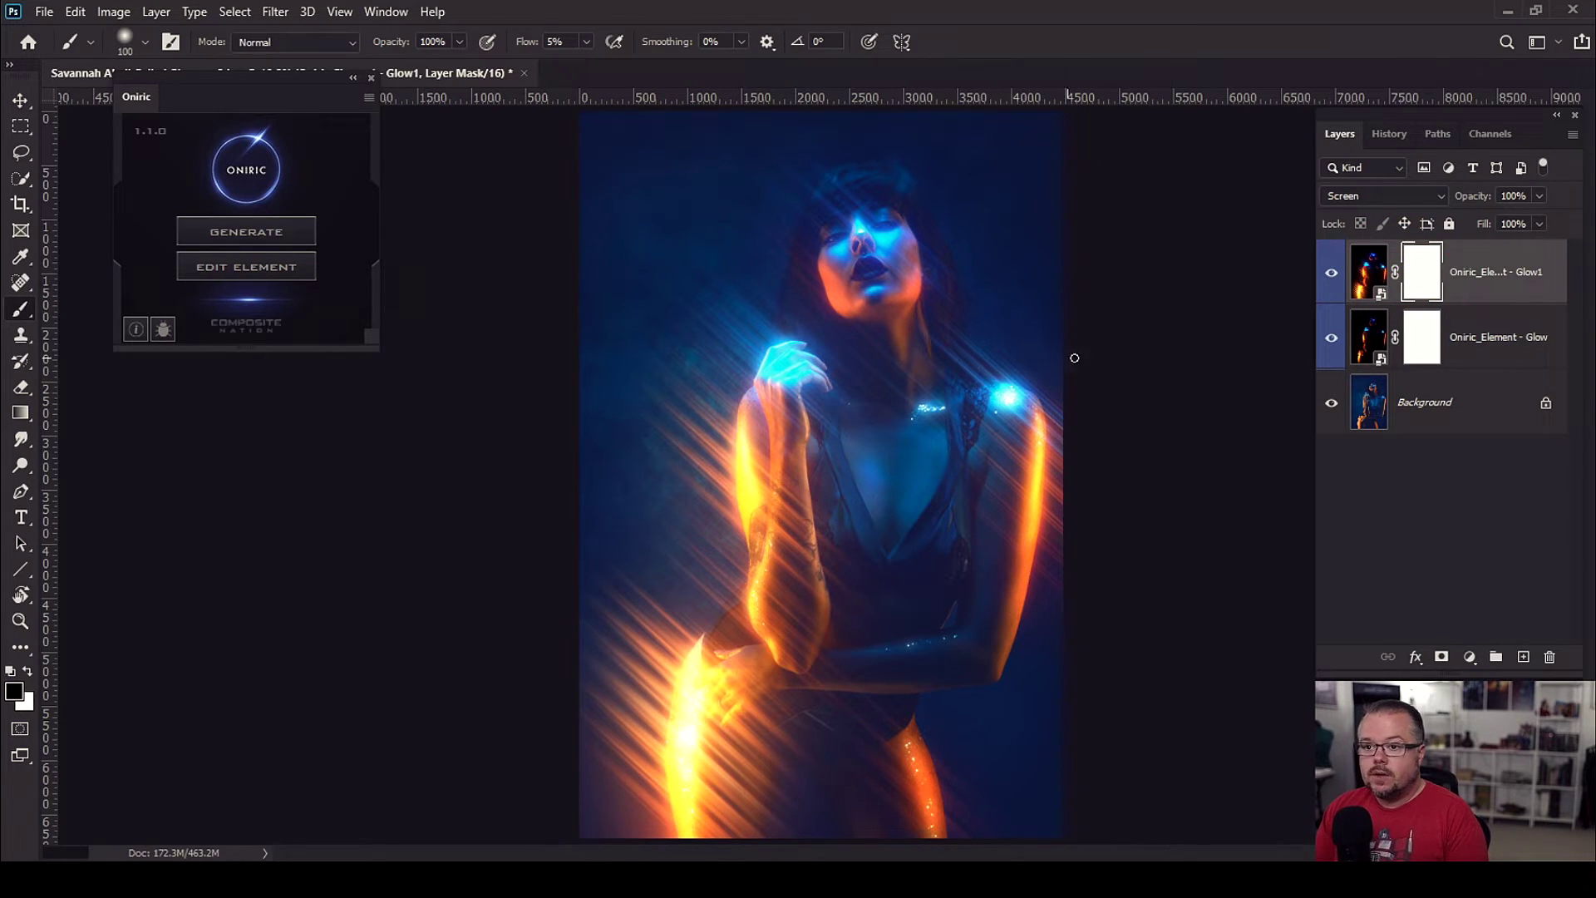
key("bracketright")
key("bracketright")
key("bracketright")
key("bracketright")
key("bracketright")
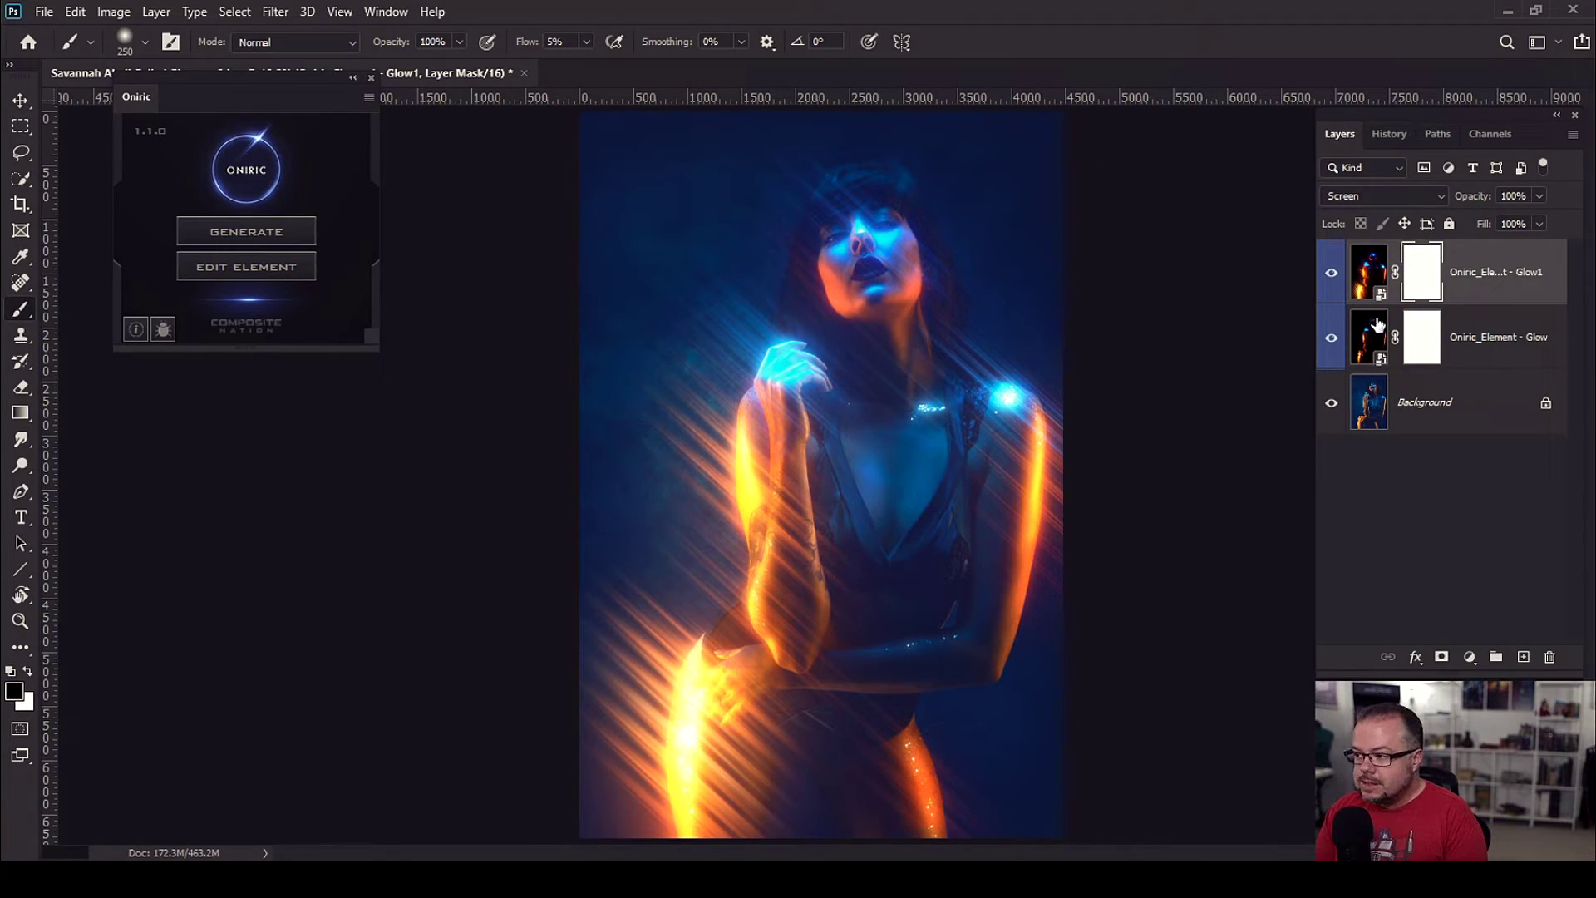
key("bracketleft")
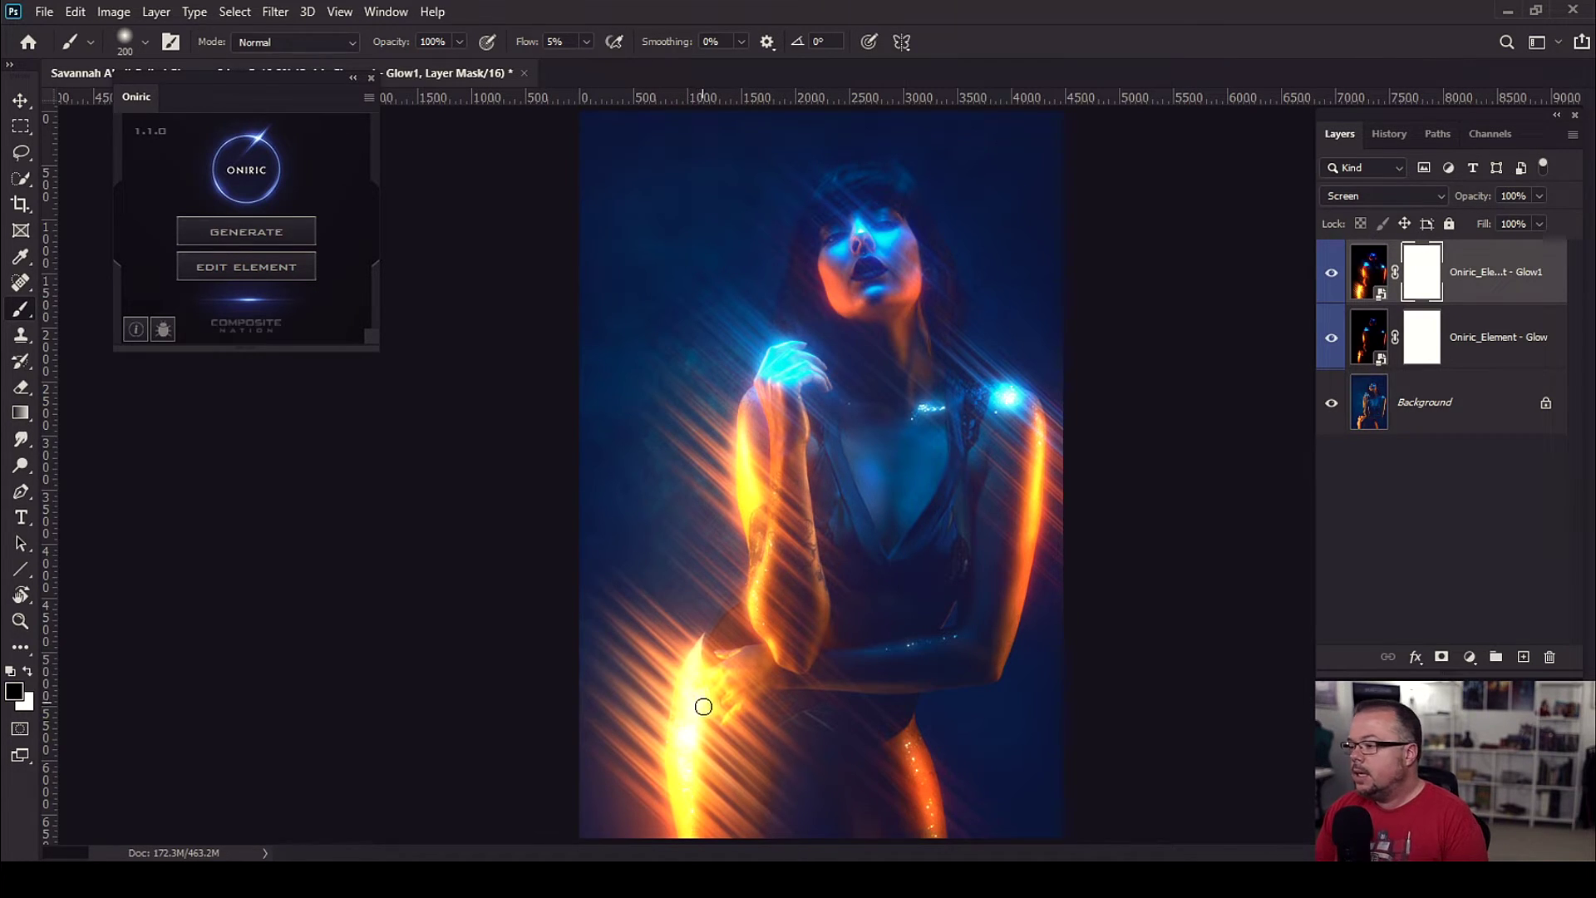
key("bracketright")
key("bracketright")
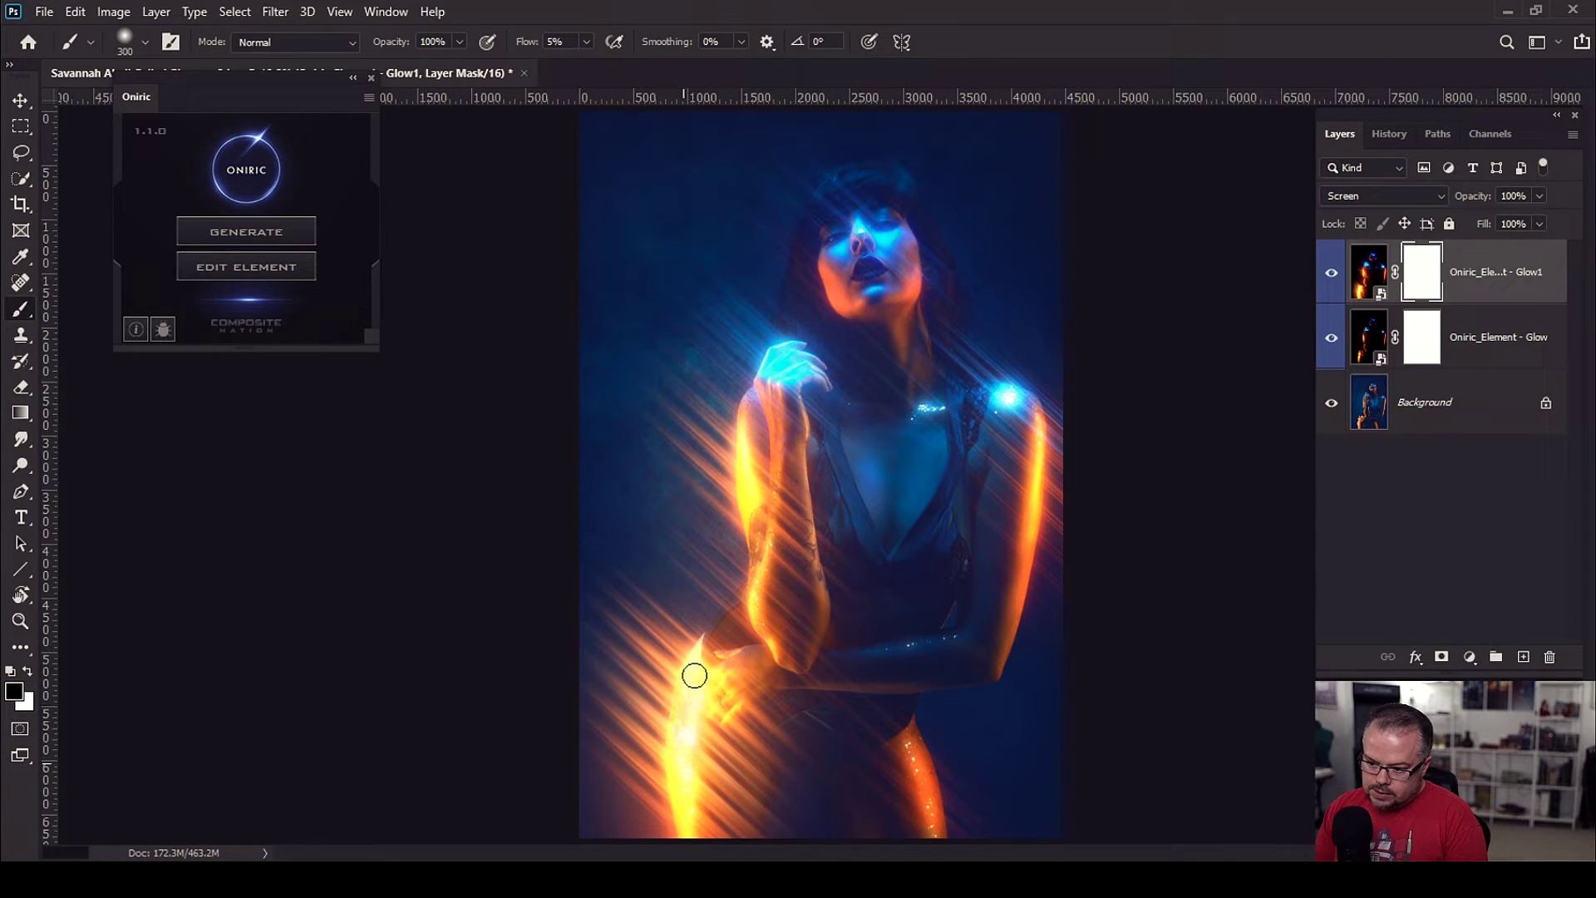
mouse_move(695, 675)
left_mouse_down()
mouse_move(690, 807)
mouse_move(677, 761)
mouse_move(689, 811)
mouse_move(673, 730)
mouse_move(678, 766)
mouse_move(698, 666)
left_mouse_up()
Switch to white with a 200 brush to restore some glow on the lower hip.
key("bracketleft")
key("bracketleft")
key("x")
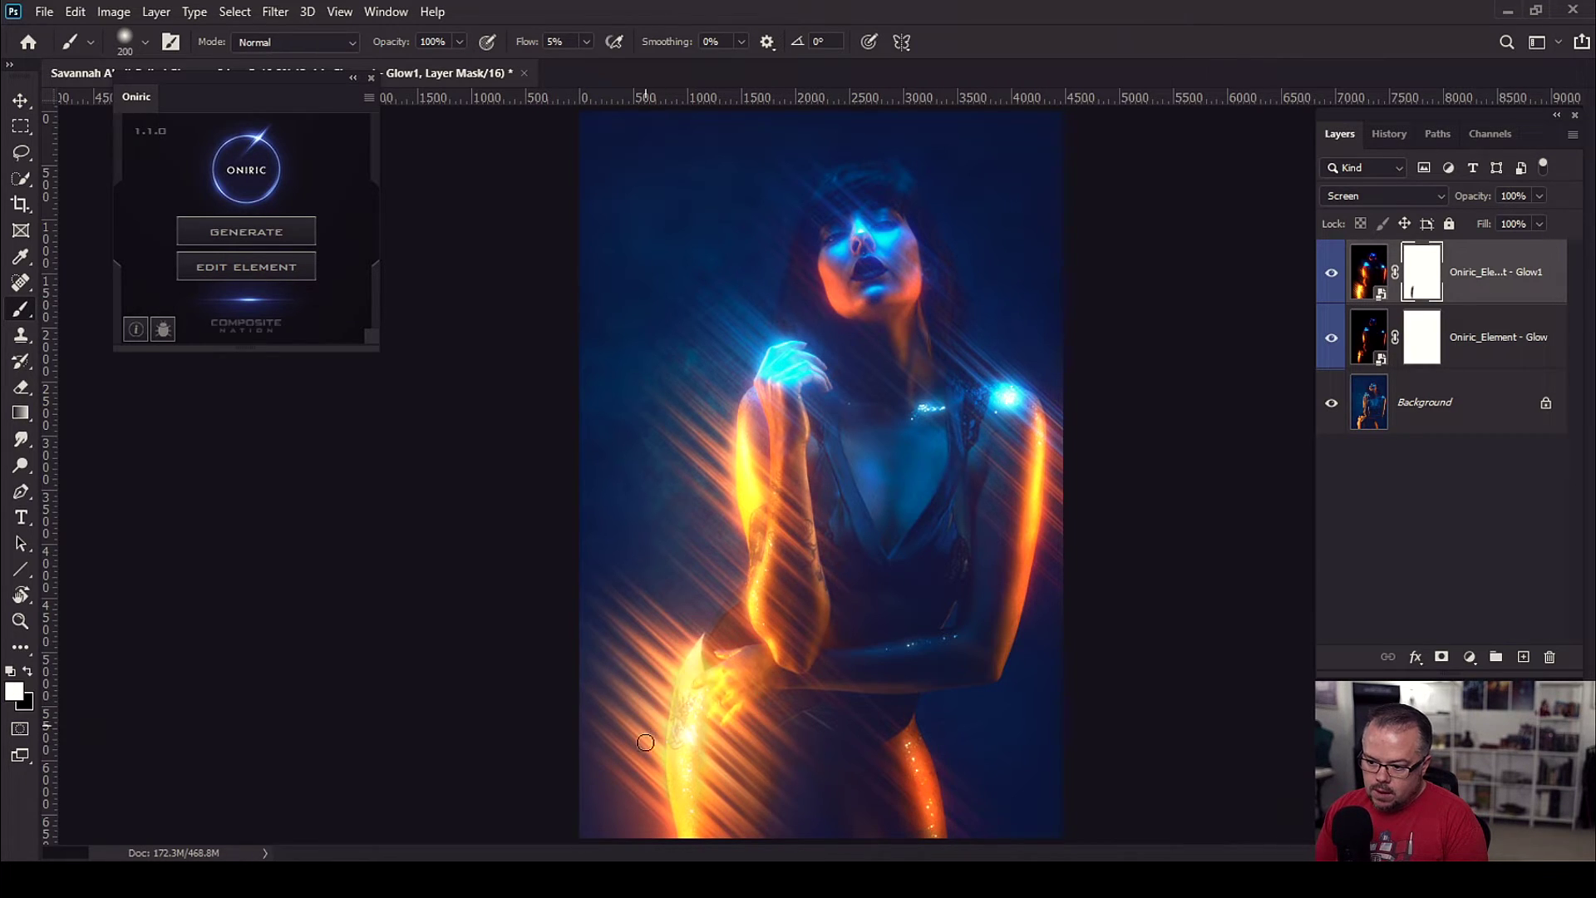
mouse_move(645, 743)
left_mouse_down()
mouse_move(668, 779)
mouse_move(666, 742)
mouse_move(665, 809)
mouse_move(666, 718)
mouse_move(674, 814)
mouse_move(676, 759)
left_mouse_up()
key("bracketright")
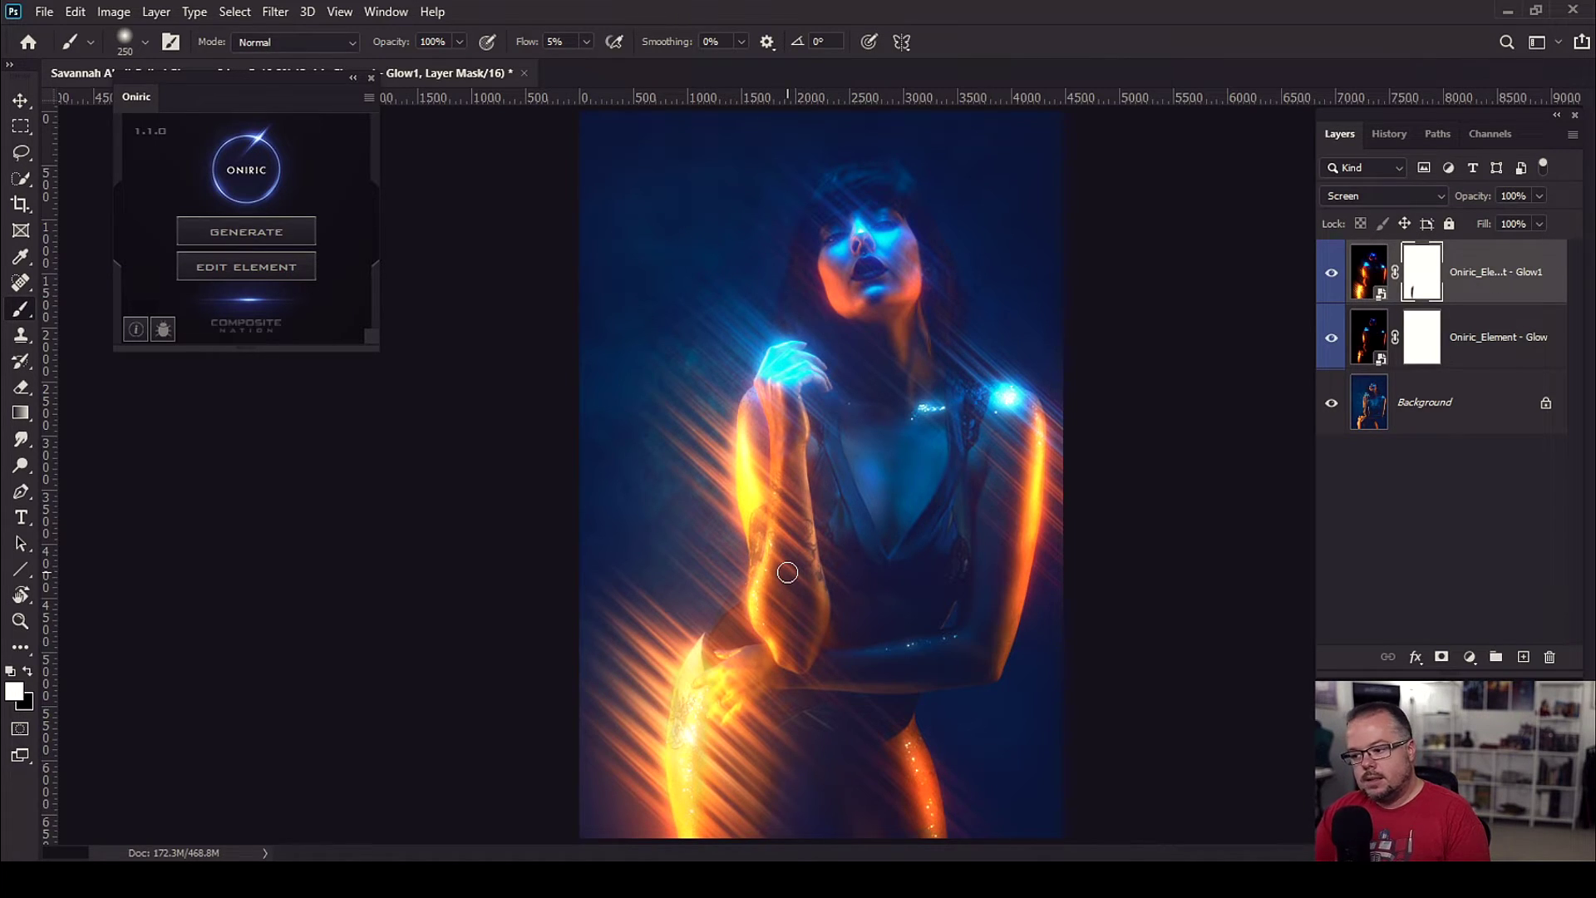